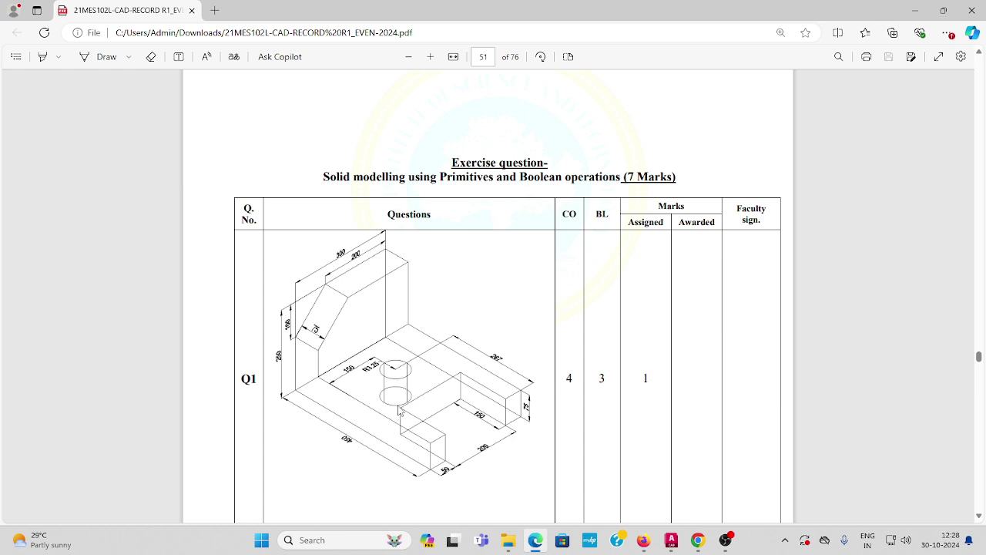
Compare the Q1 drawing in the exercise PDF with the existing coloured solids in AutoCAD, finishing in the AutoCAD drawing
mouse_move(670, 539)
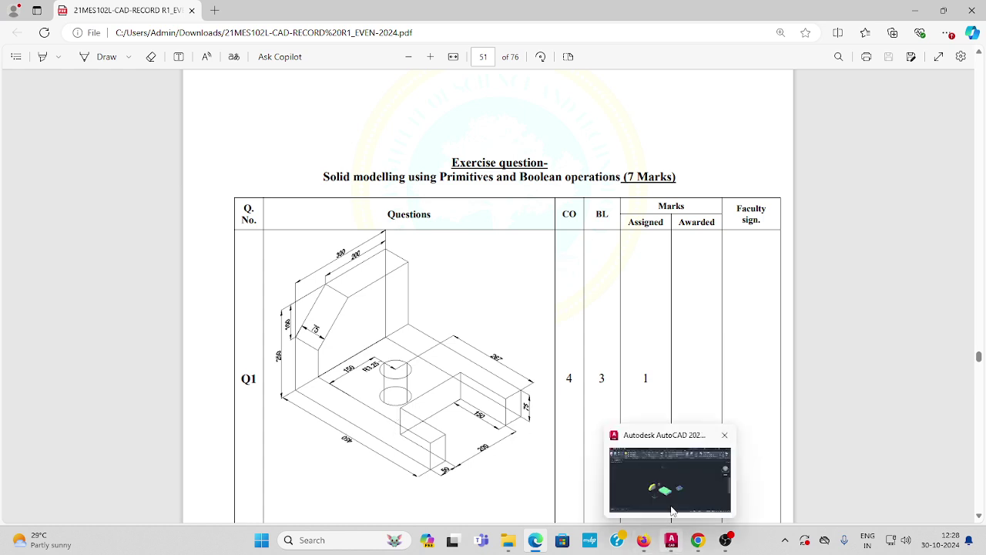
click(631, 488)
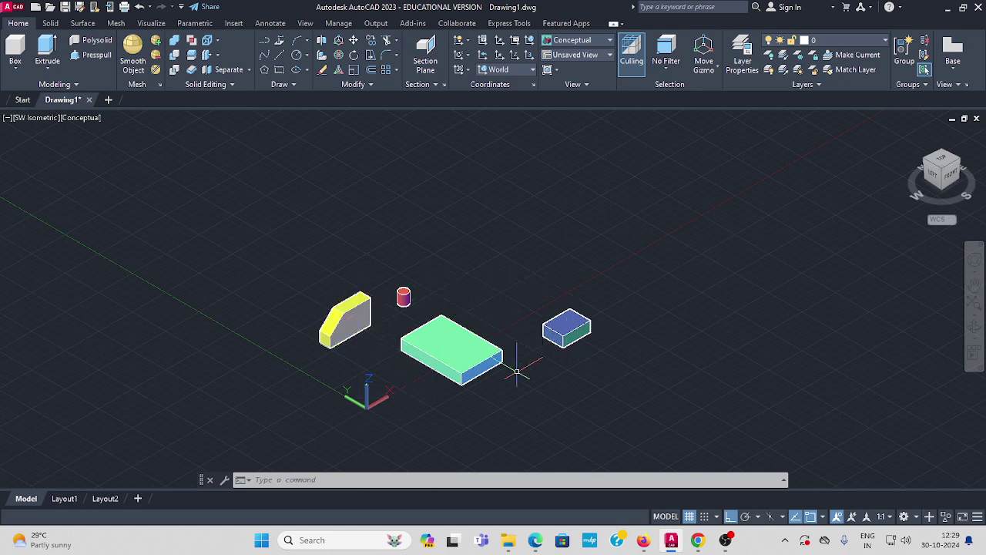
scroll(372, 342, up, 2)
middle_drag(372, 342, 321, 342)
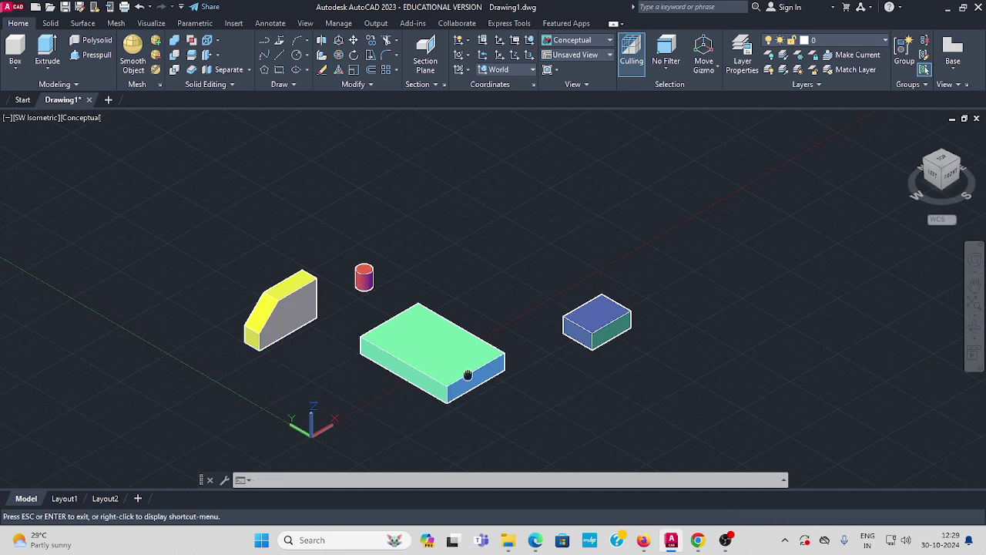
middle_drag(467, 377, 434, 376)
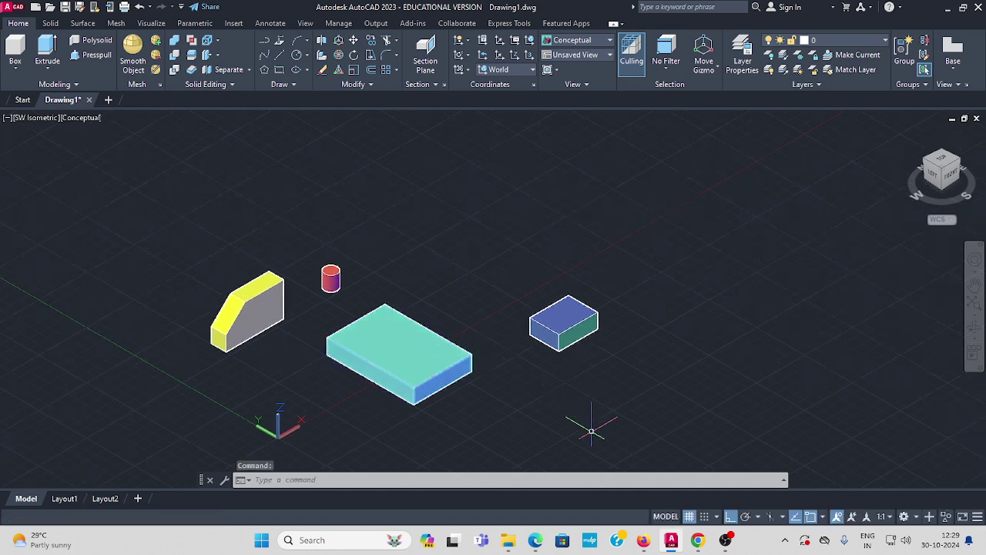
mouse_move(534, 539)
click(529, 500)
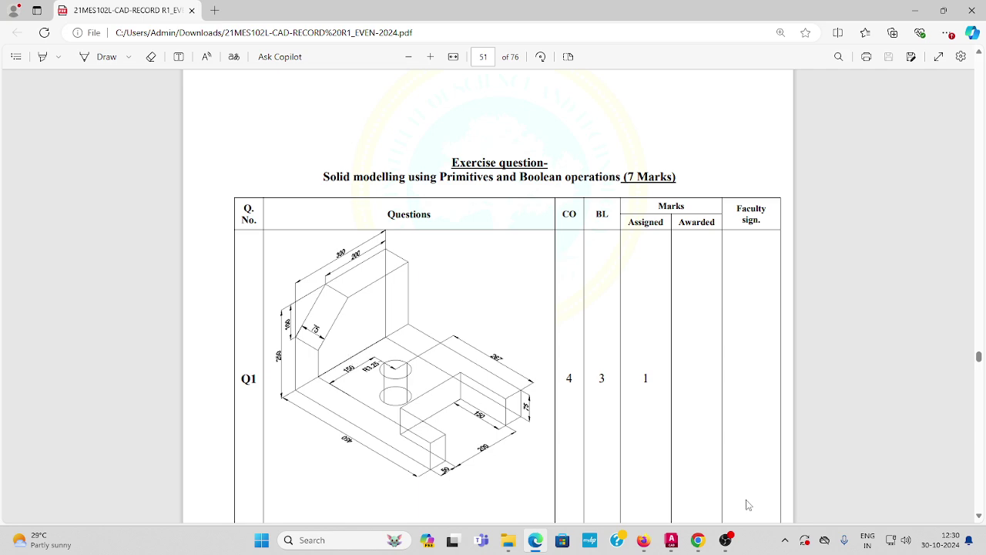
mouse_move(671, 539)
click(684, 481)
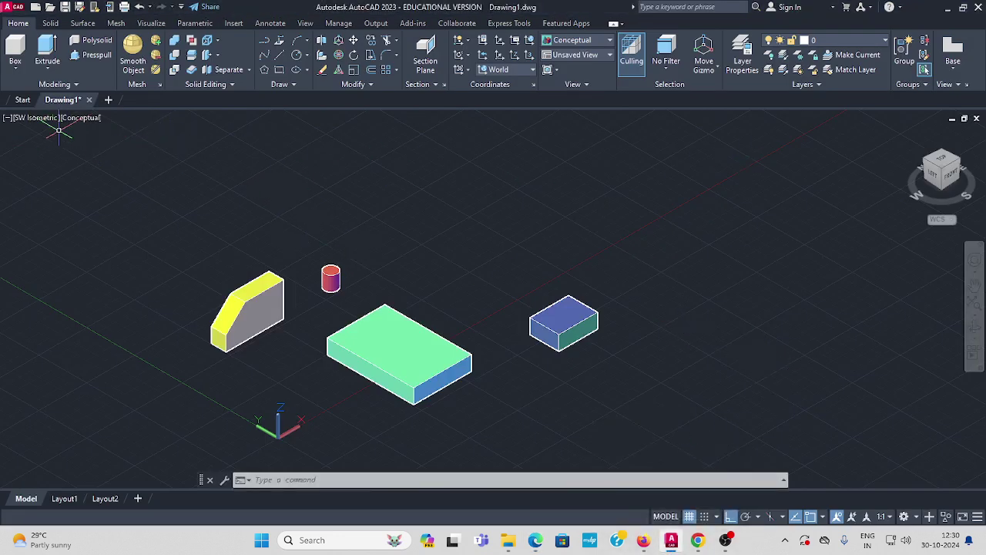
Create a base box in the empty space beyond the existing solids, 450 long along negative Y with Ortho on, 300 wide and 75 high
click(17, 71)
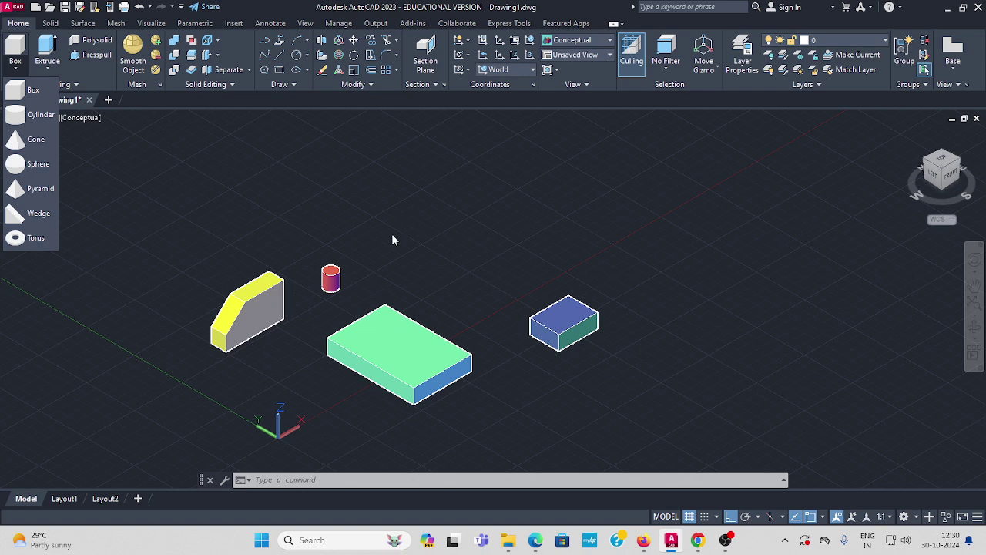
click(33, 91)
middle_drag(612, 240, 276, 239)
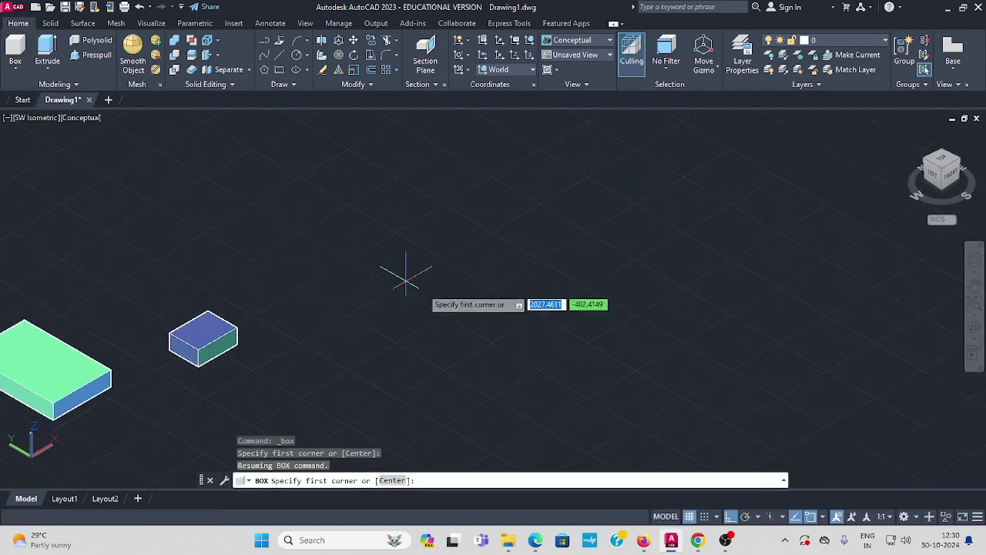
scroll(276, 239, up, 1)
middle_drag(211, 285, 100, 284)
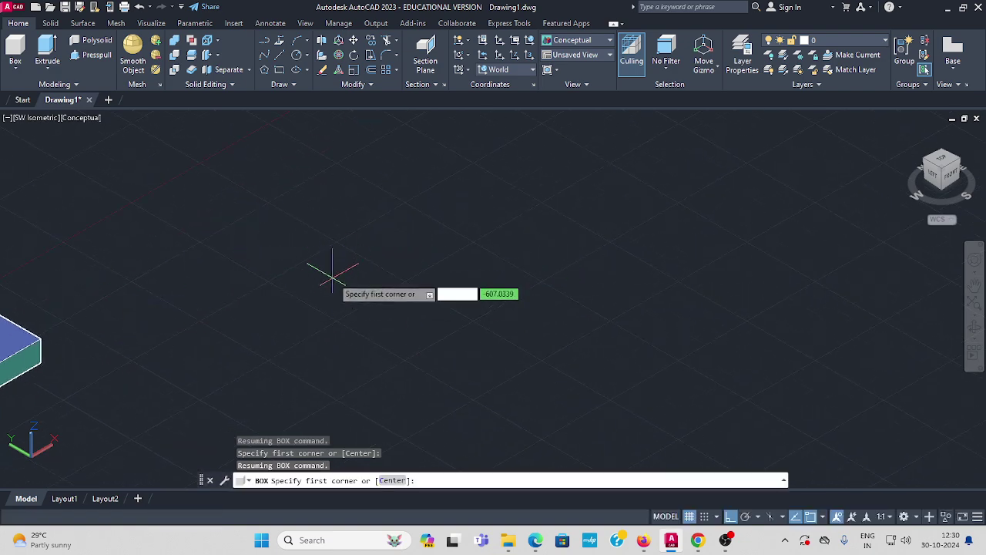
click(348, 264)
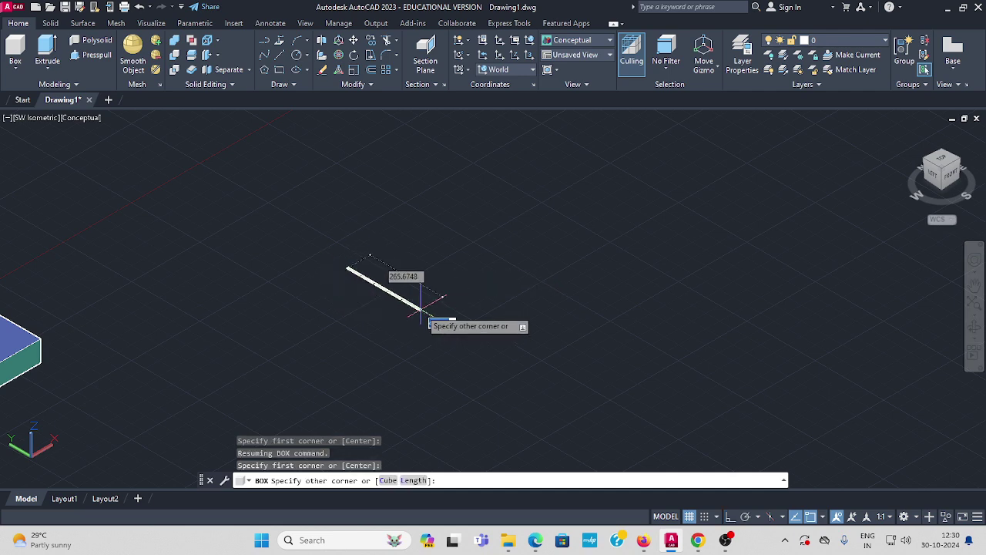
click(413, 480)
key(F8)
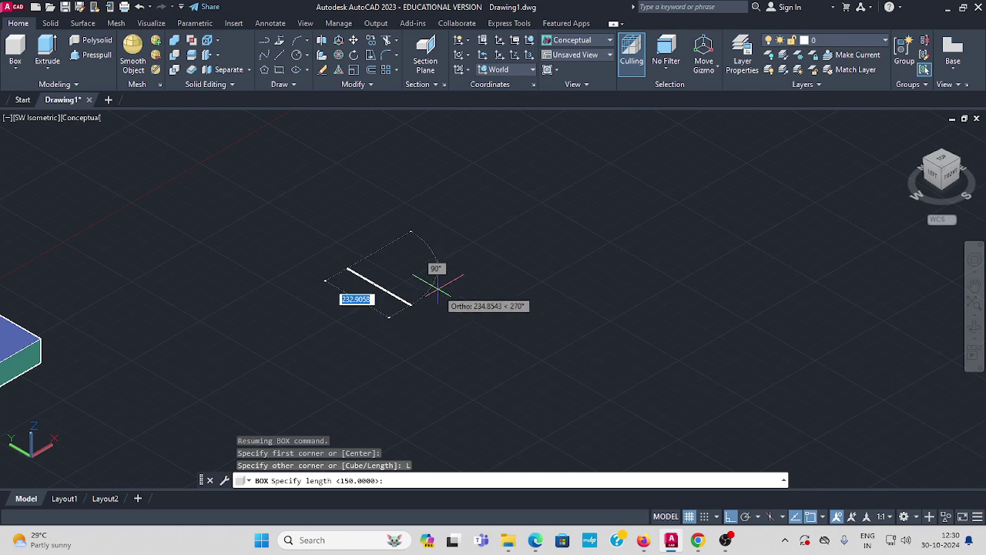
text(45)
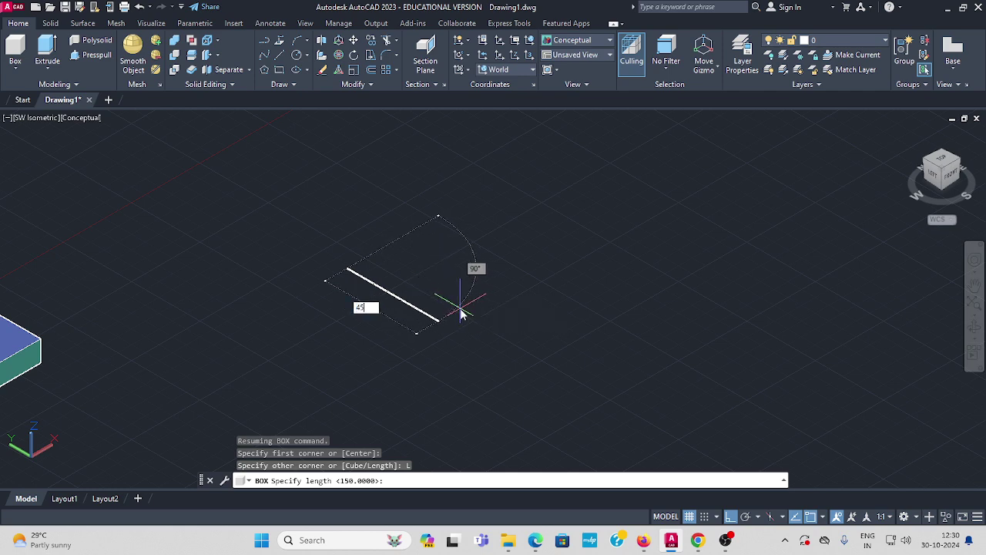
text(0)
key(Return)
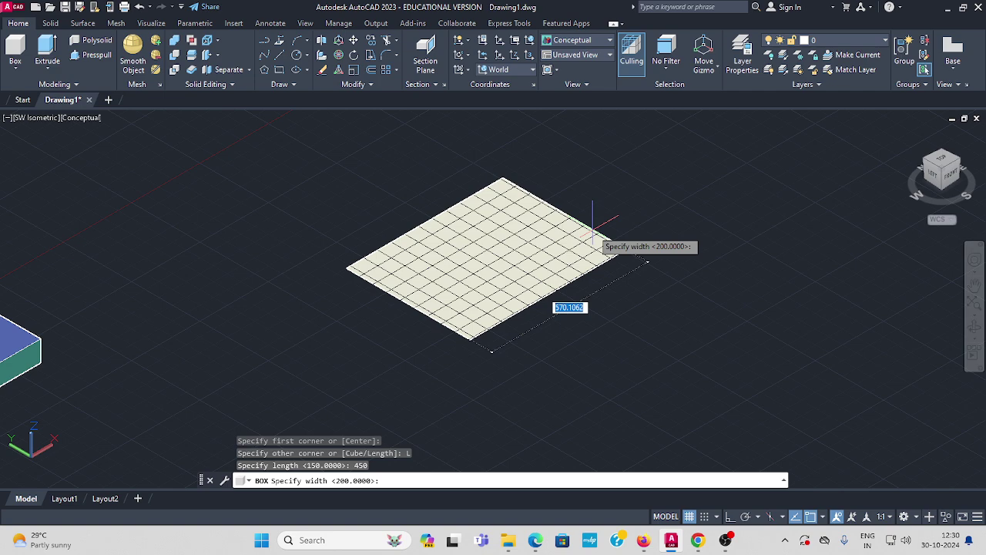
text(300)
key(Return)
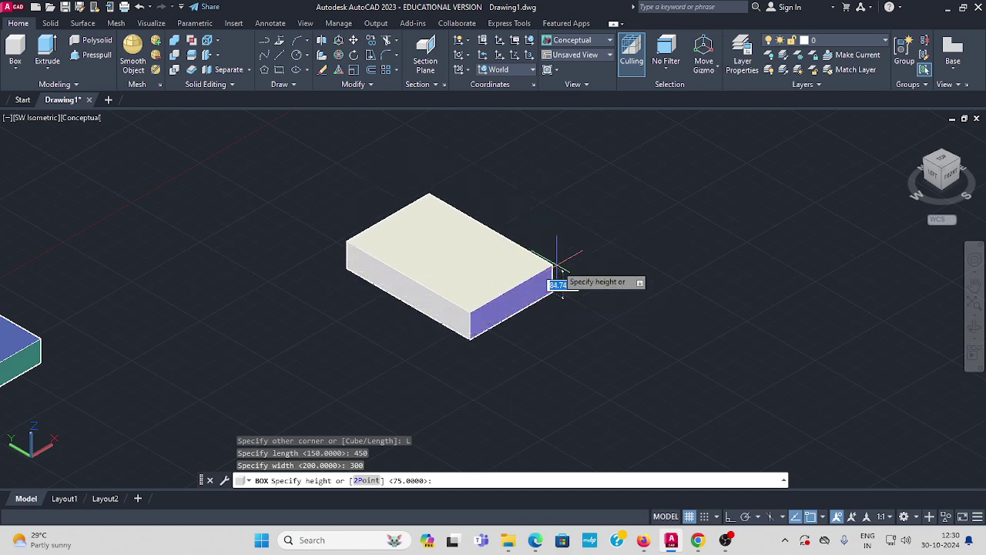
text(7)
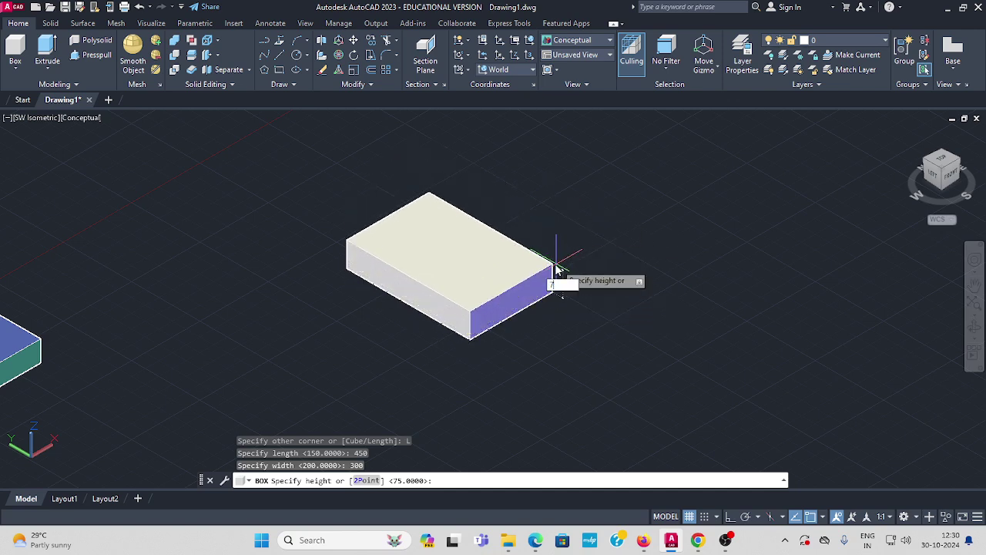
text(5)
key(Return)
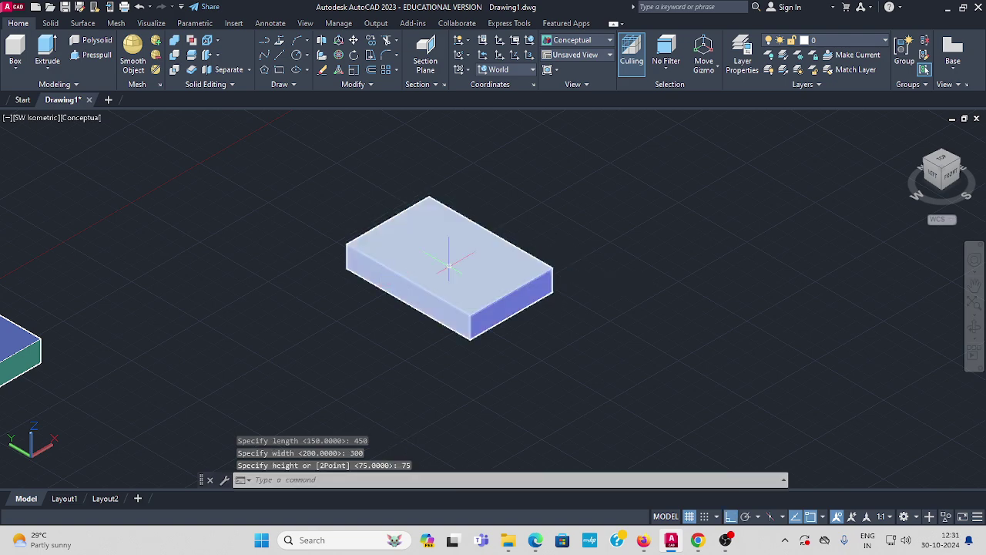
Create a second box in the empty space beside the base box, 150 long along negative Y, 200 wide and 75 high
scroll(369, 277, down, 4)
middle_drag(358, 291, 440, 293)
scroll(440, 299, up, 4)
middle_drag(533, 262, 382, 307)
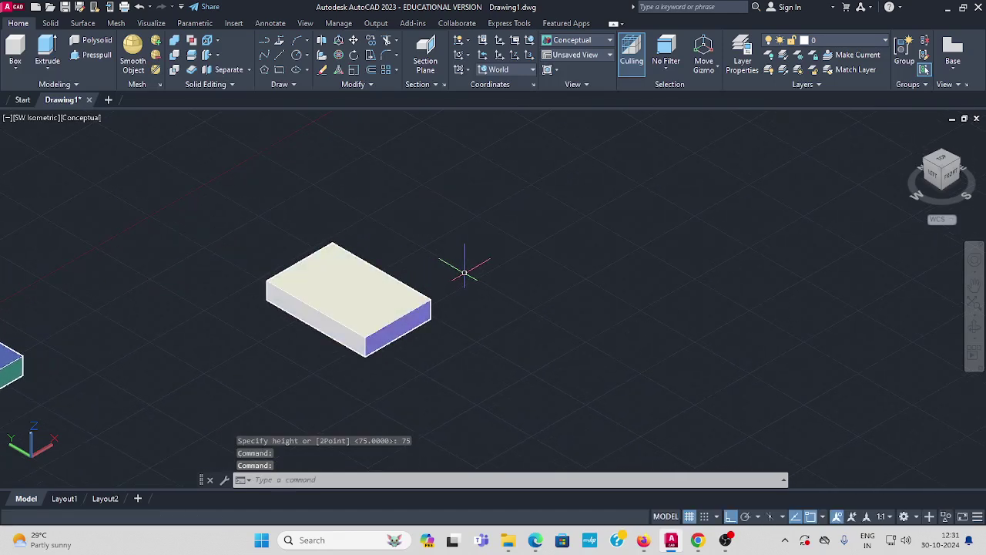
middle_drag(260, 347, 475, 298)
middle_drag(347, 318, 77, 341)
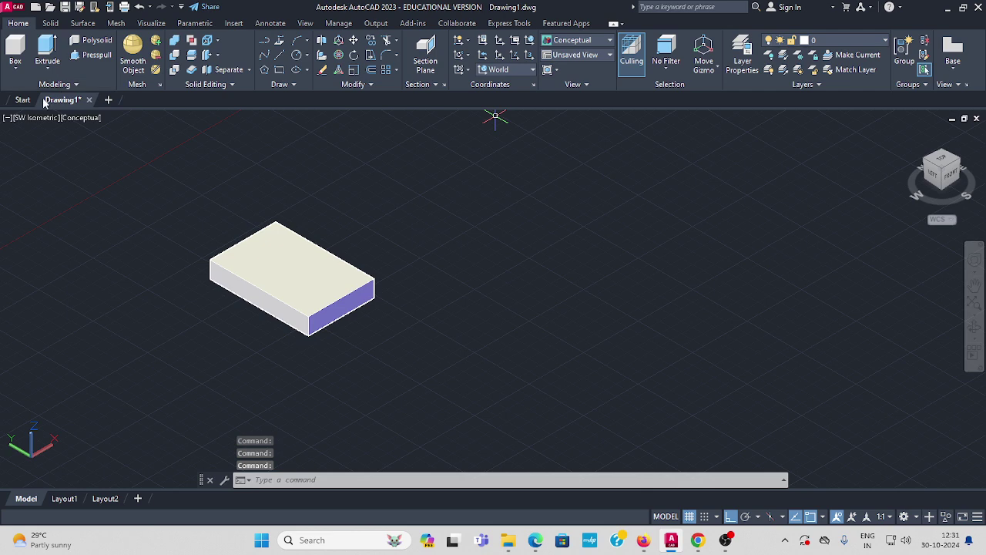
click(16, 70)
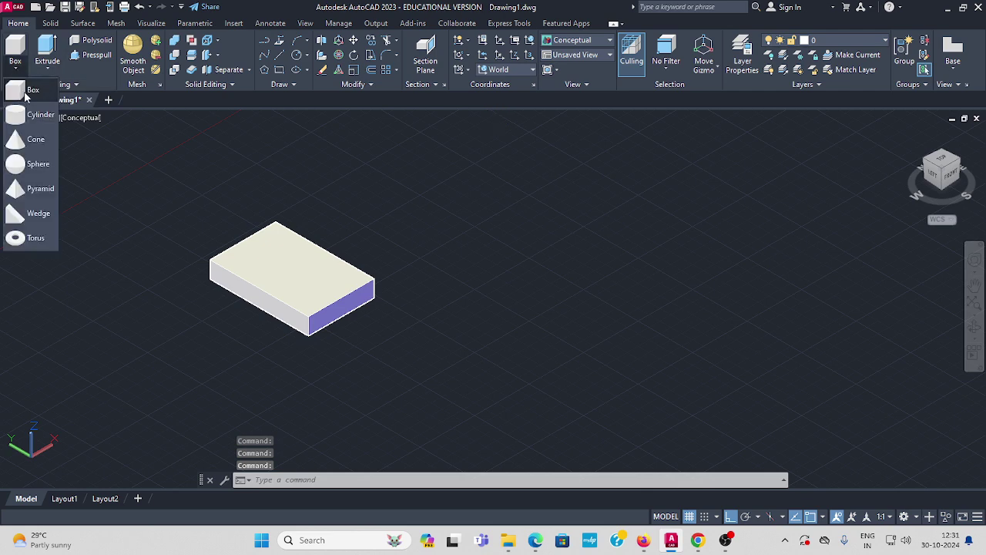
click(28, 91)
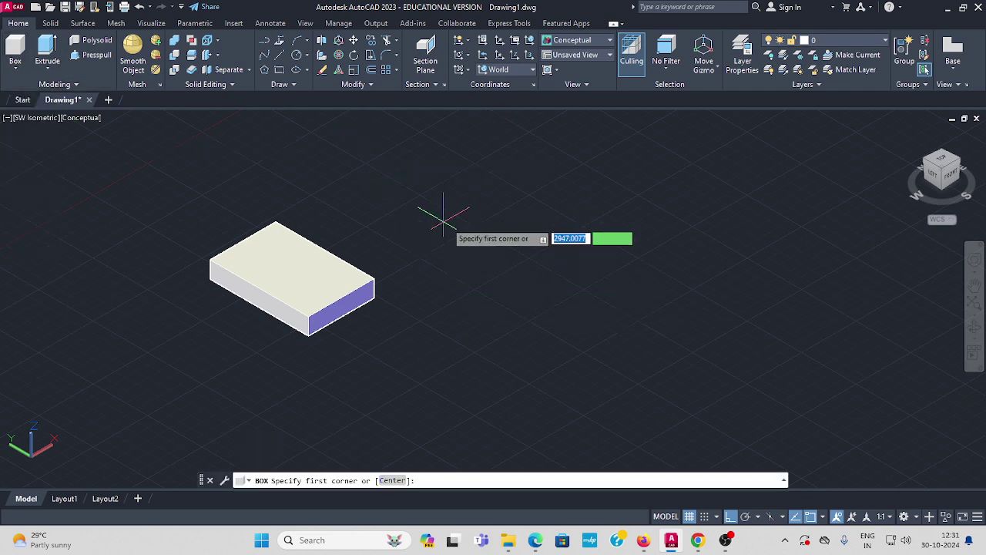
click(470, 282)
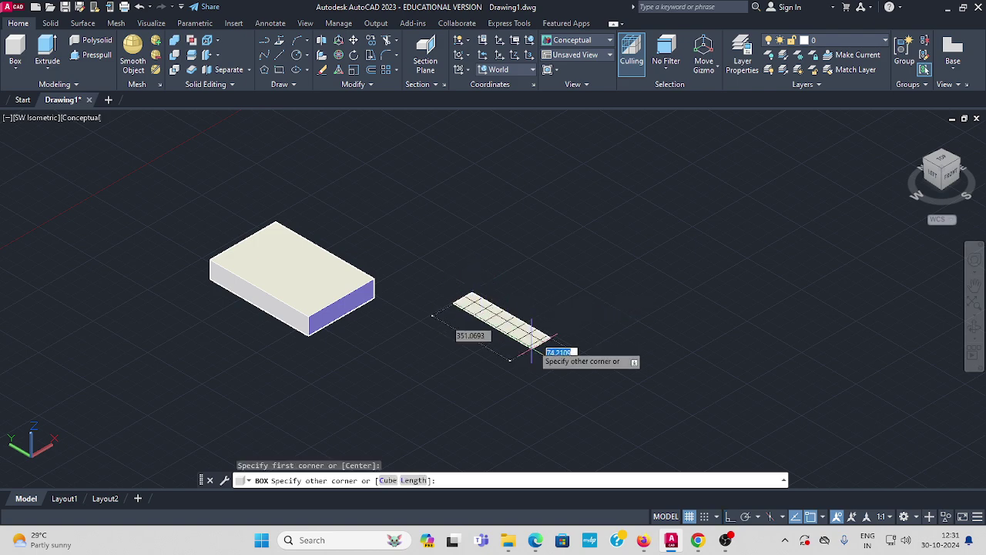
click(413, 480)
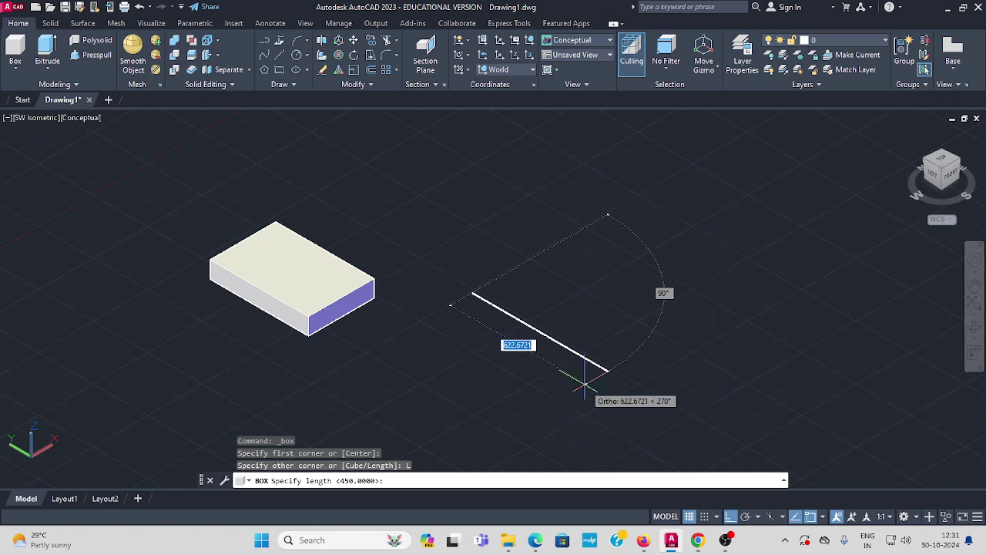
text(150)
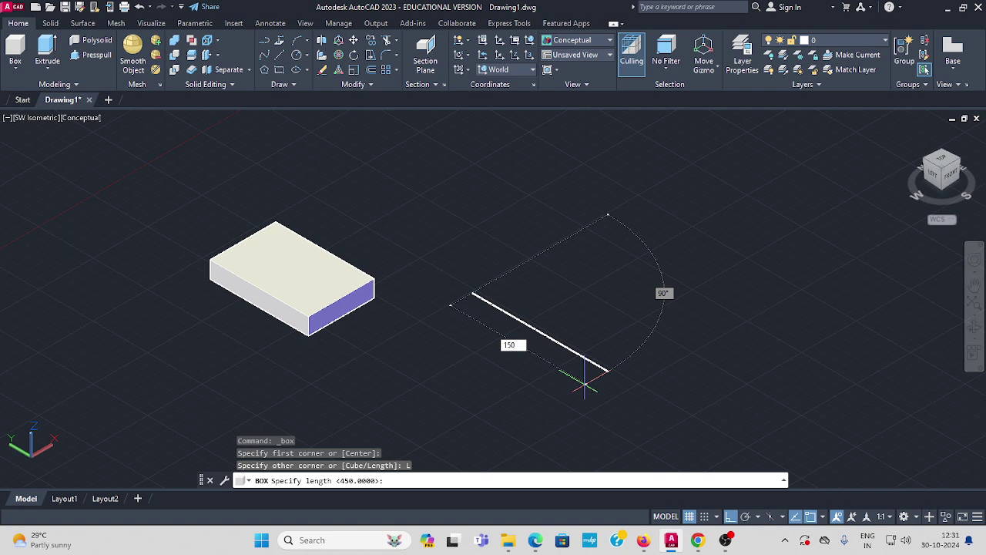
key(Return)
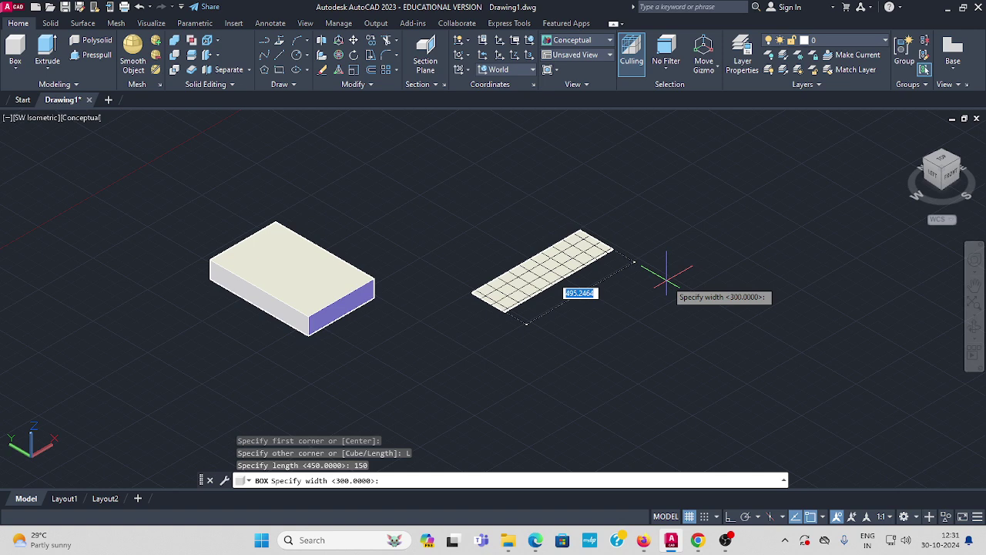
text(200)
key(Return)
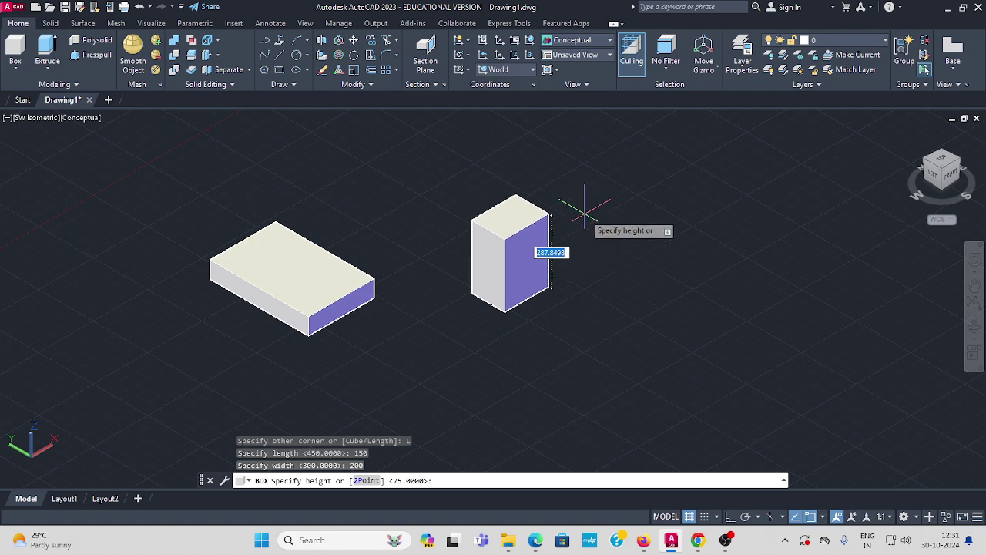
text(75)
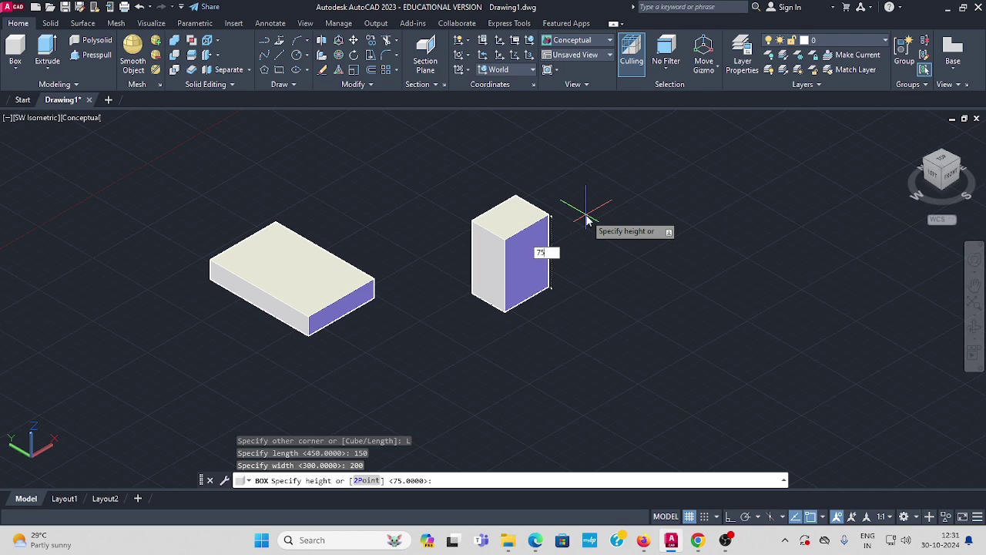
key(Return)
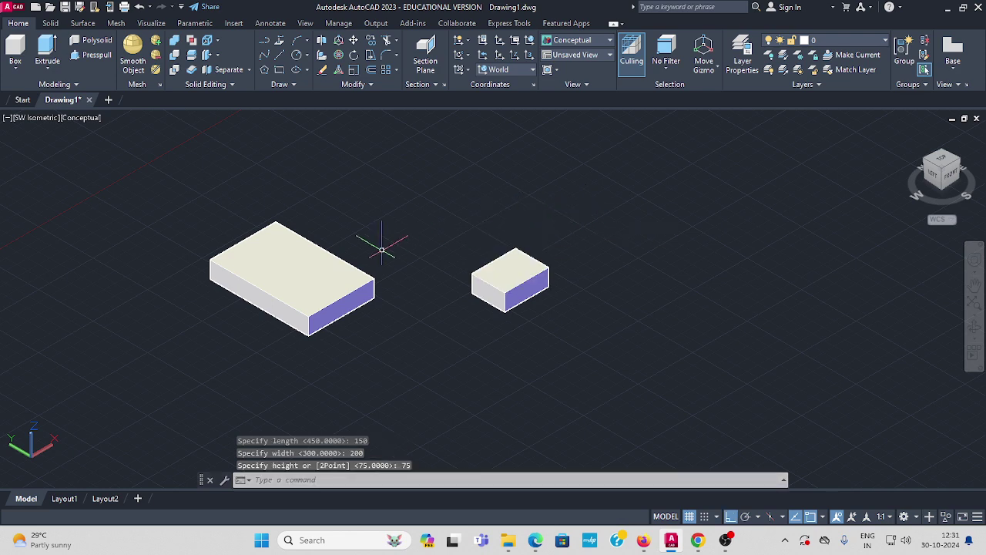
Consult the Q1 drawing in the exercise PDF for the hole's dimensions and return to the AutoCAD drawing
middle_drag(548, 287, 535, 299)
scroll(293, 250, down, 2)
middle_drag(270, 234, 229, 257)
key(Escape)
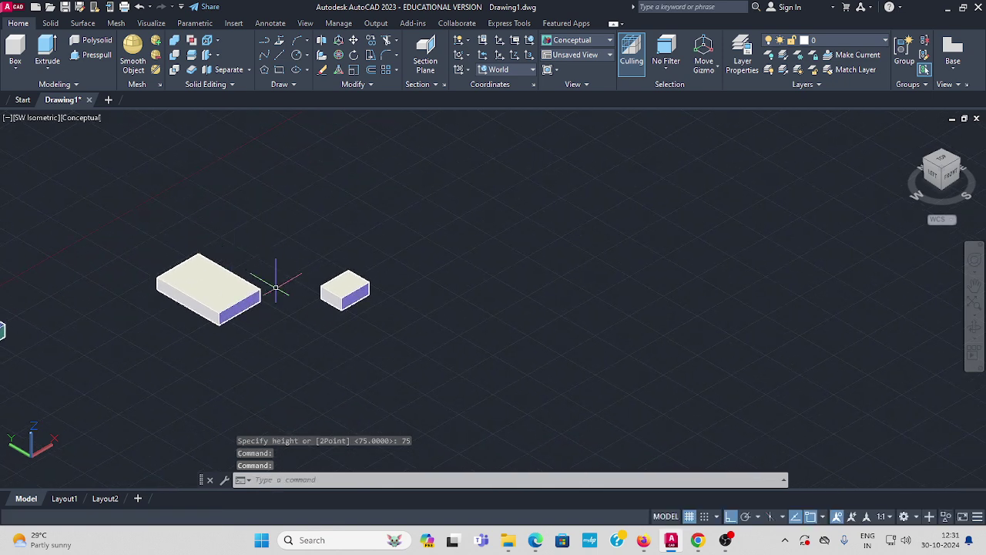
mouse_move(533, 539)
click(528, 500)
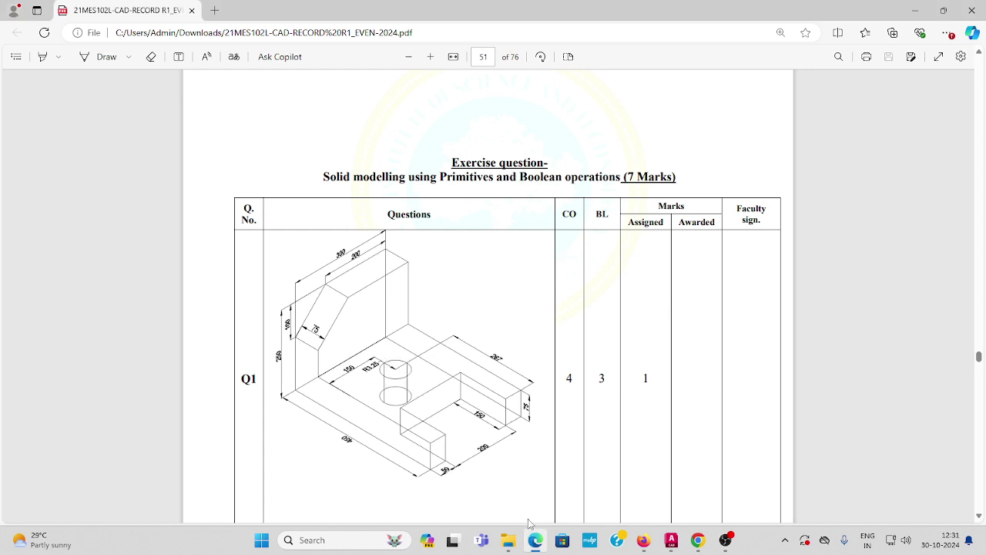
click(669, 543)
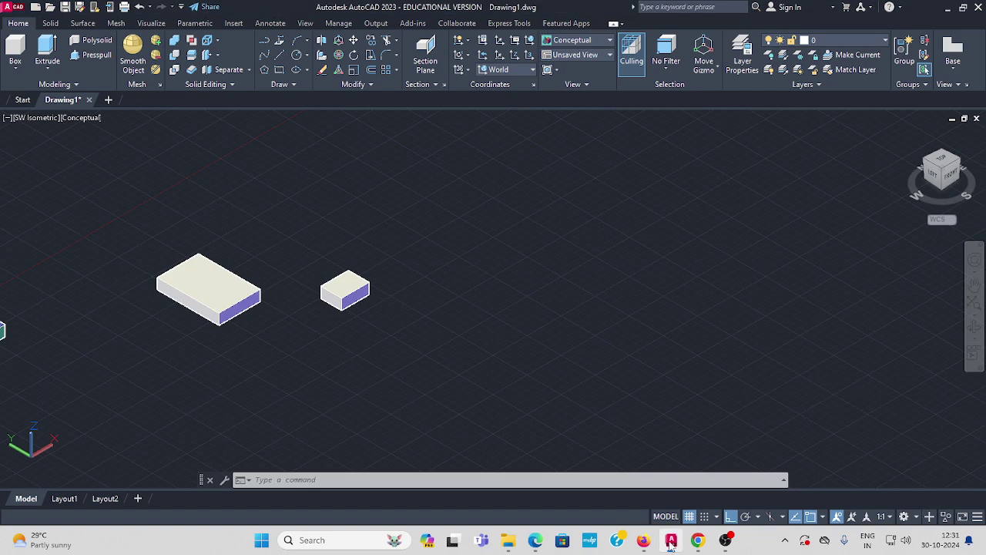
Create a cylinder with a base radius of 32.5 and a height of 75 in the empty space behind the two white boxes
click(17, 69)
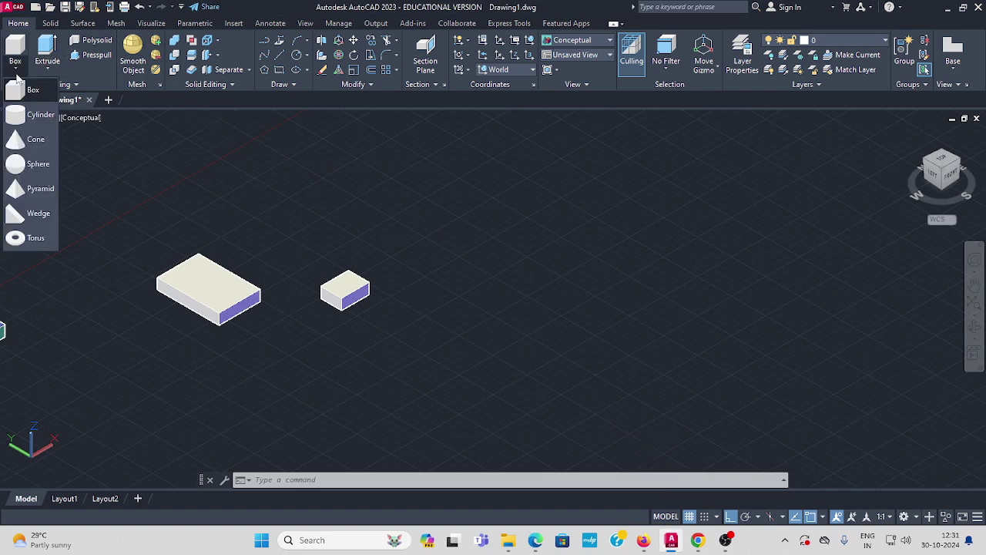
click(23, 121)
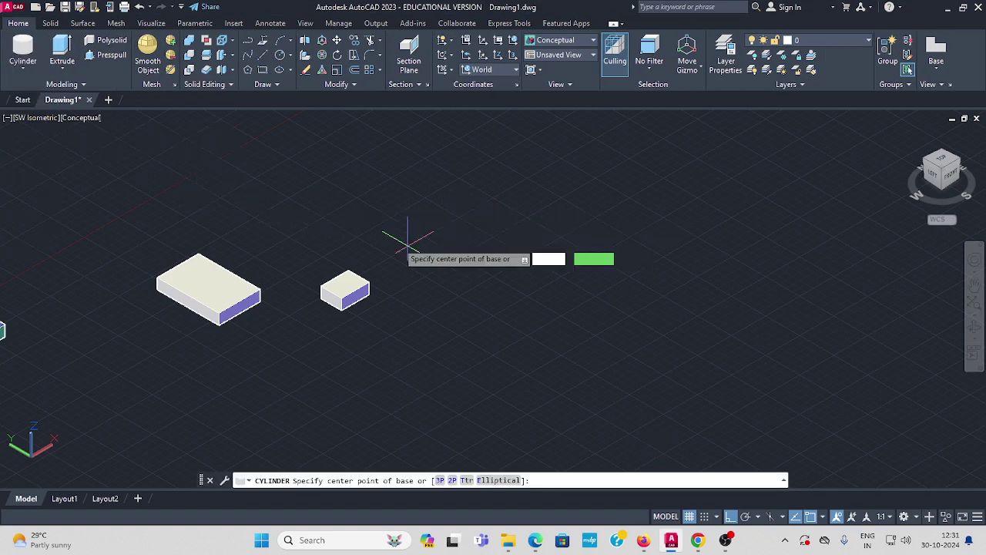
click(291, 208)
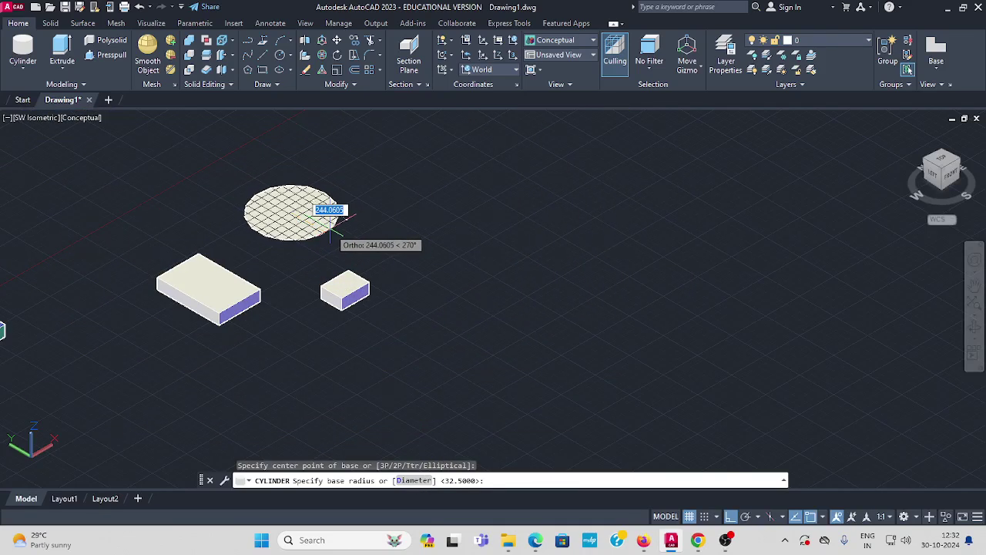
text(32.)
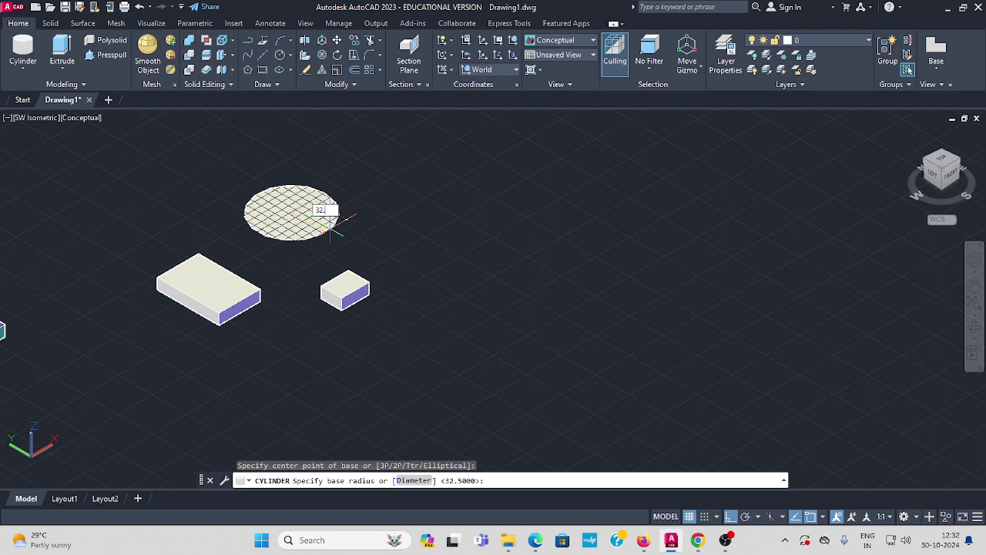
text(5)
key(Return)
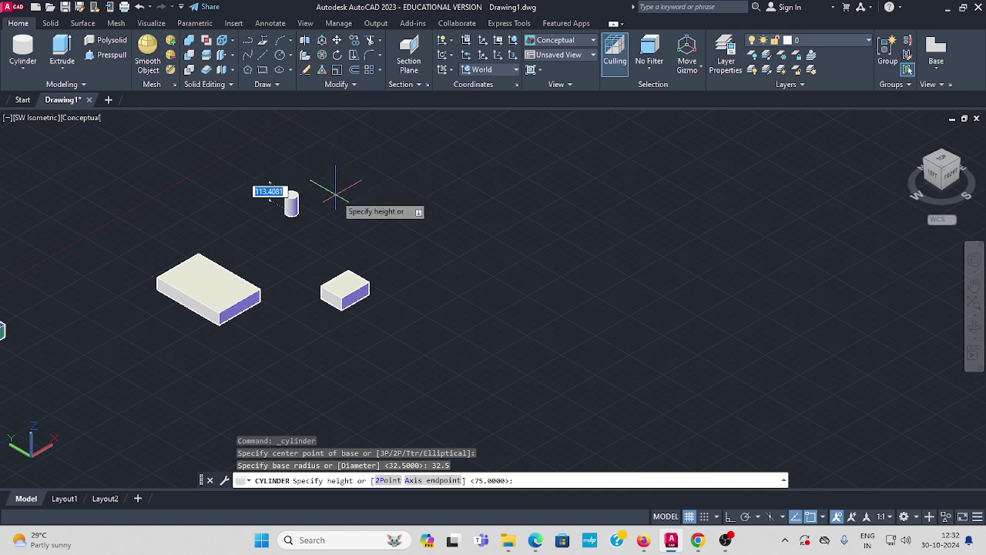
key(Return)
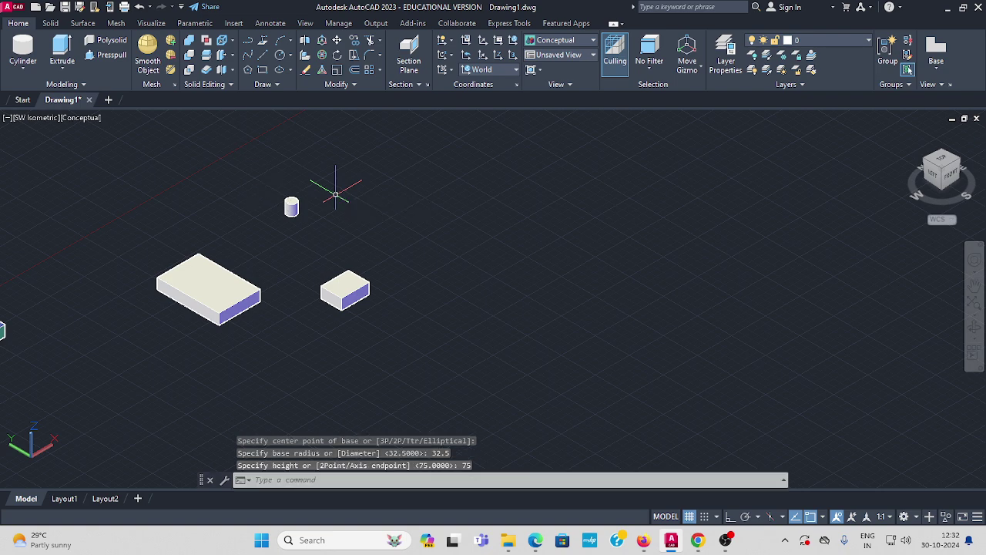
Compare the new white boxes and cylinder with the earlier coloured solids
middle_drag(231, 216, 451, 236)
scroll(467, 231, up, 2)
middle_drag(537, 237, 478, 235)
scroll(250, 260, down, 3)
middle_drag(251, 260, 346, 255)
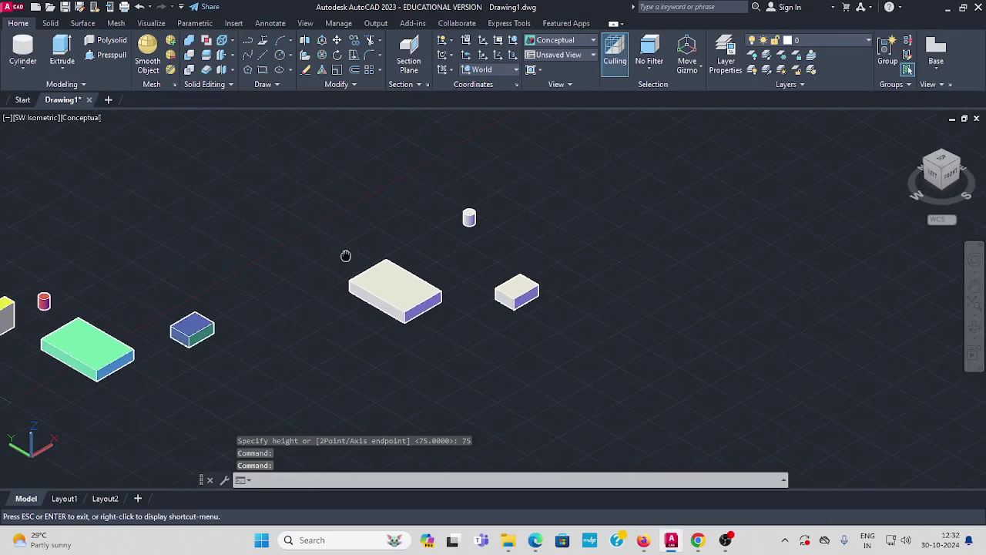
middle_drag(94, 271, 141, 260)
middle_drag(451, 220, 230, 298)
scroll(318, 282, up, 2)
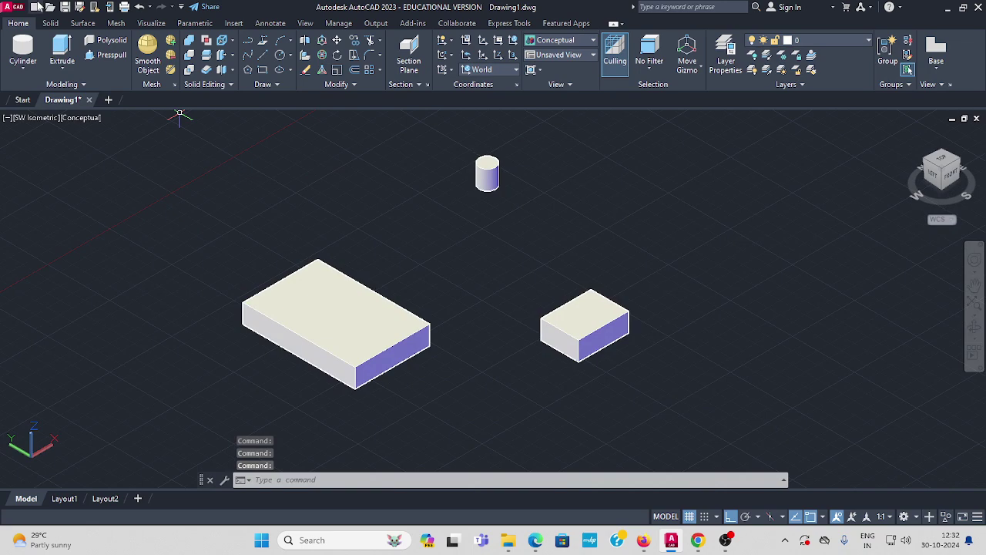
click(26, 74)
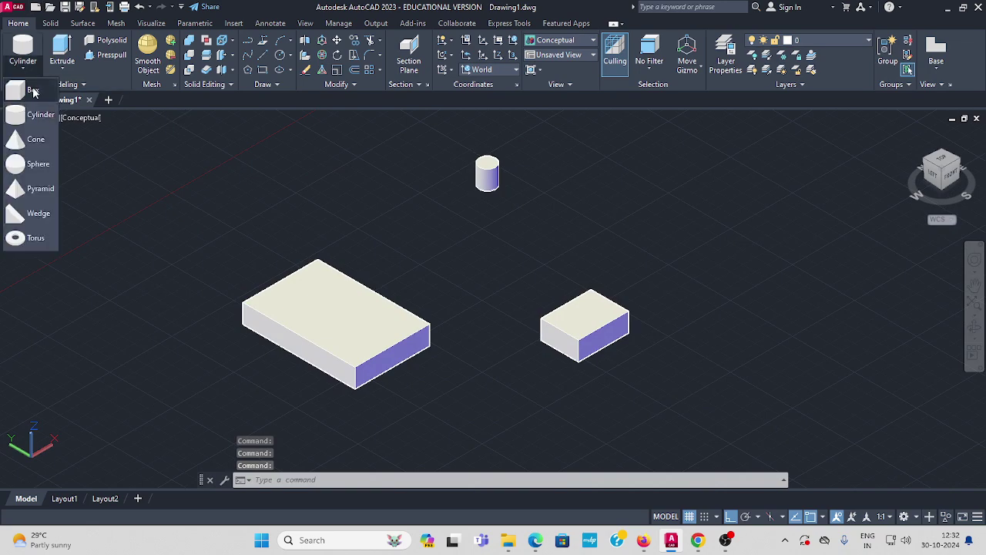
click(23, 96)
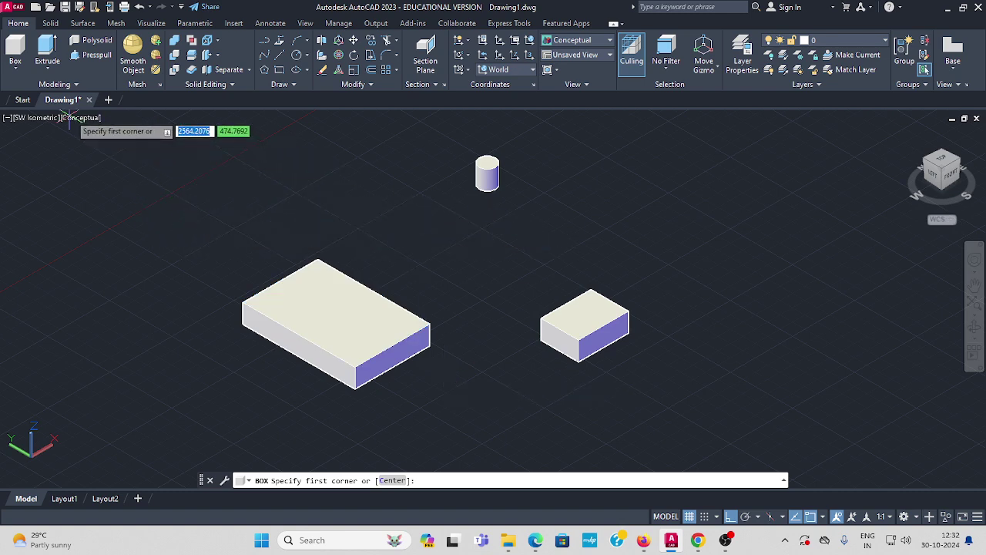
key(Escape)
Preview the solids in the 2D Wireframe visual style and restore the Conceptual style
click(80, 118)
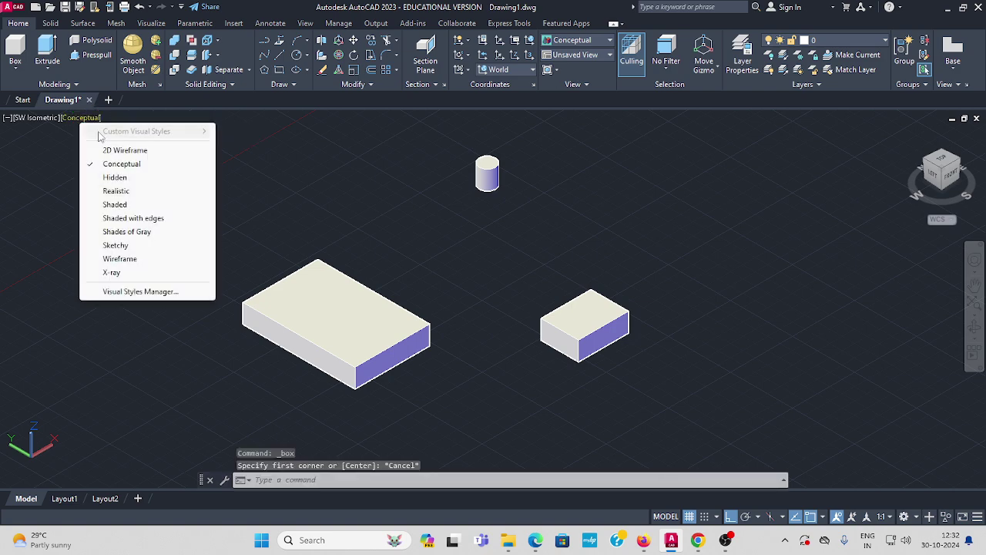
click(127, 150)
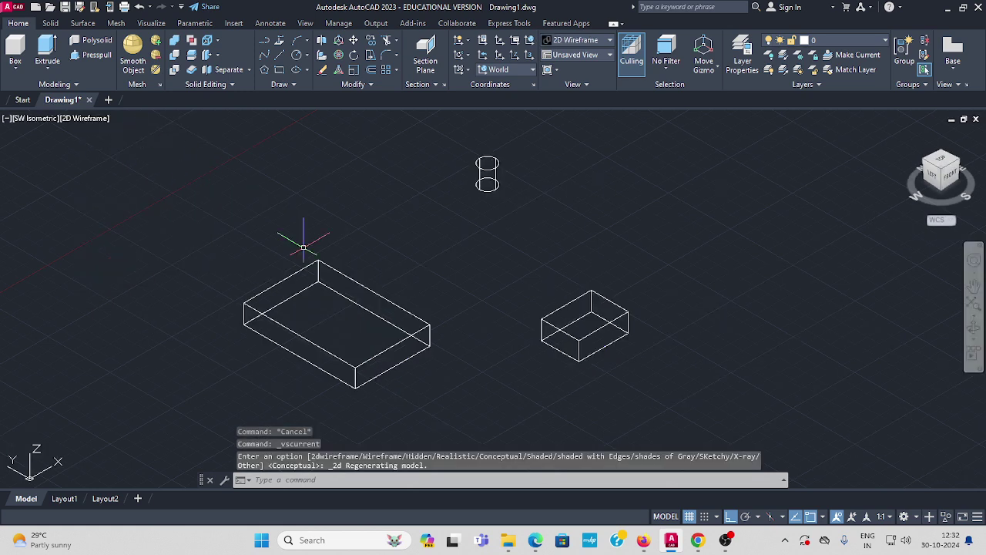
click(91, 118)
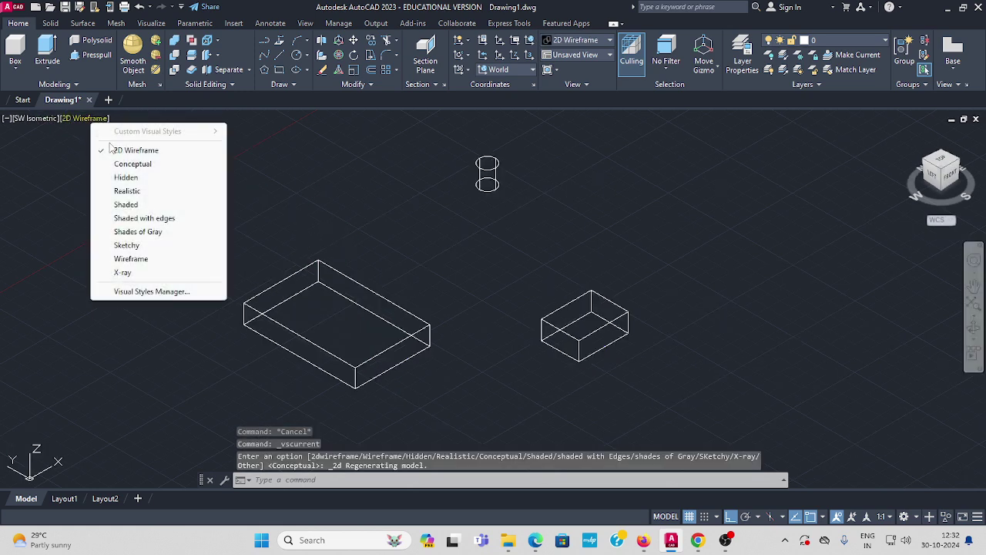
click(135, 166)
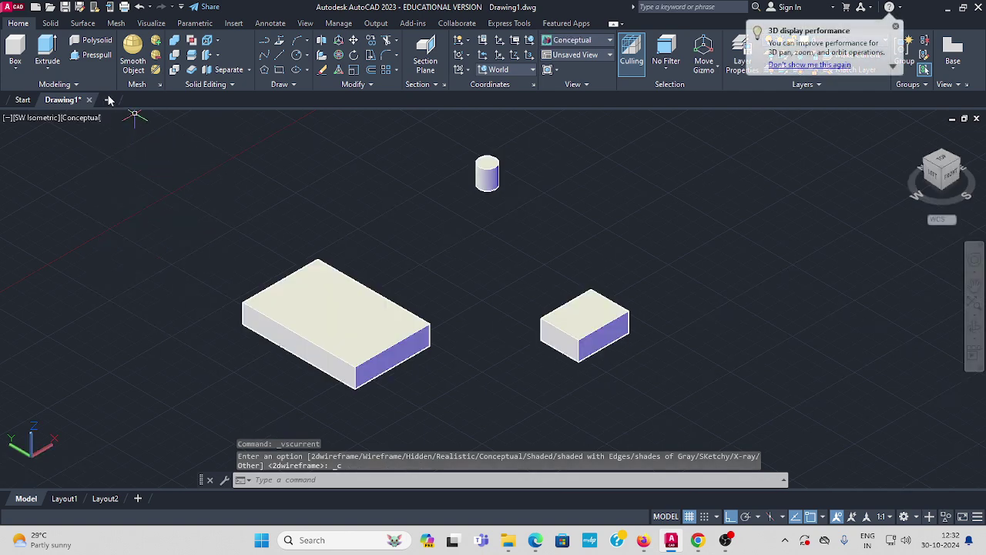
Create an upright box in the empty space behind the base box, 75 long along negative Y, 300 wide and 250 high
click(15, 71)
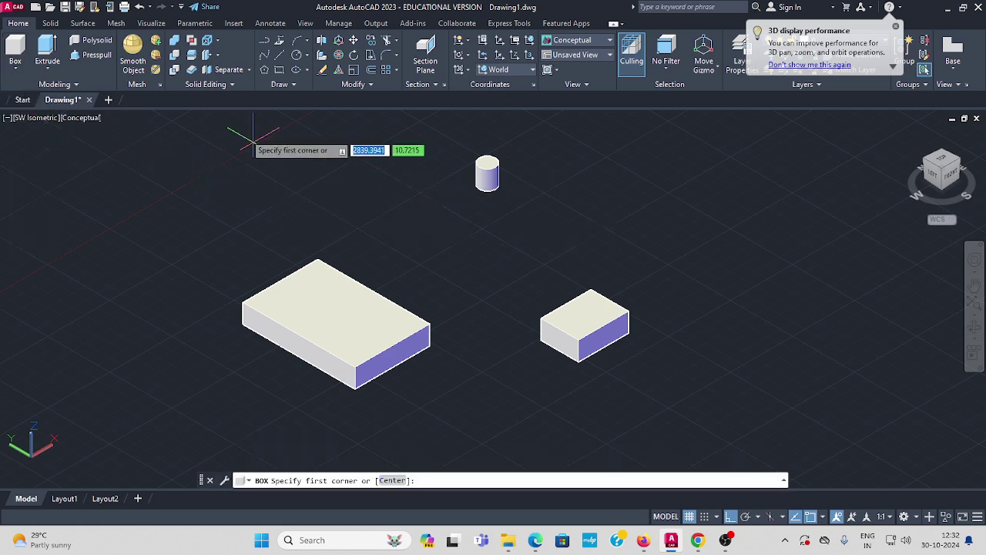
click(183, 180)
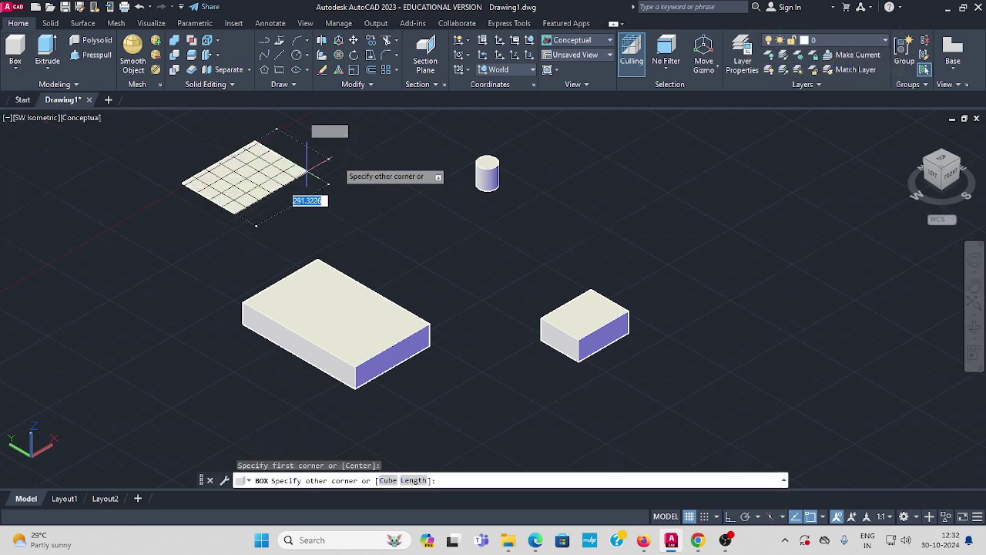
click(413, 480)
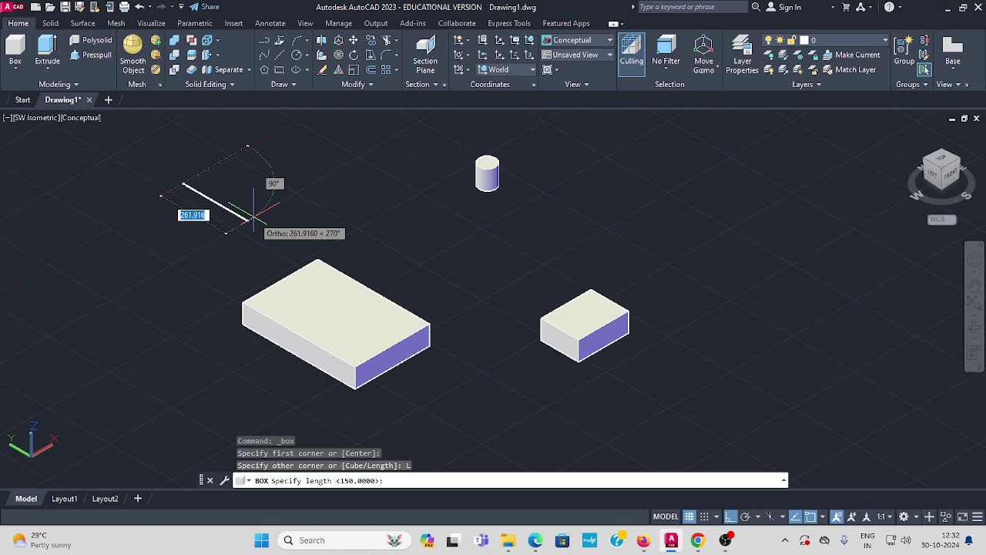
text(7)
key(Return)
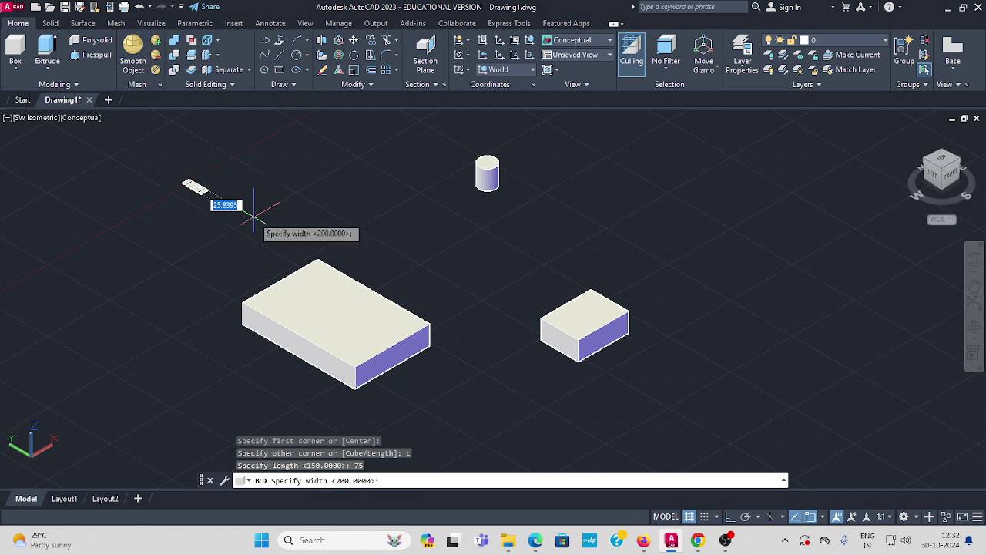
middle_drag(275, 193, 278, 223)
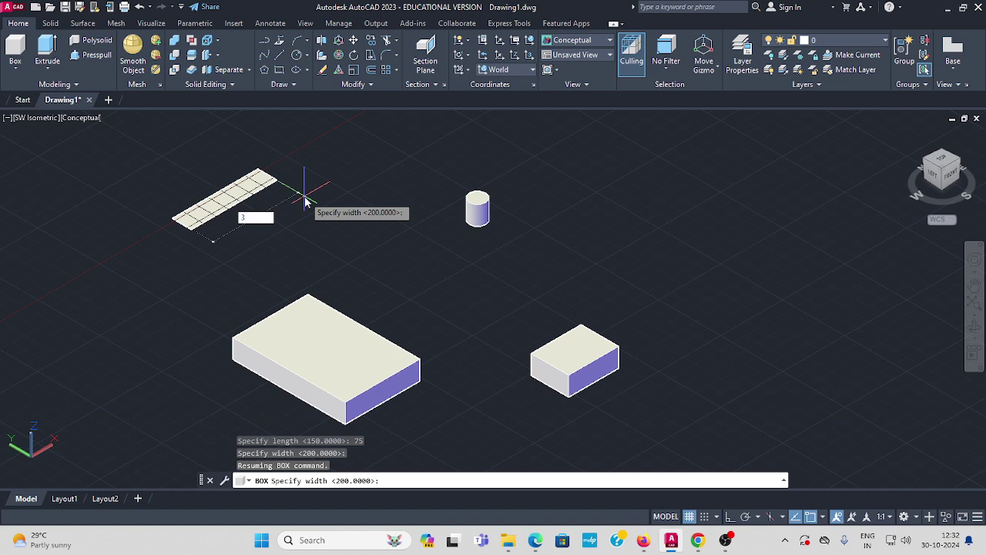
key(Return)
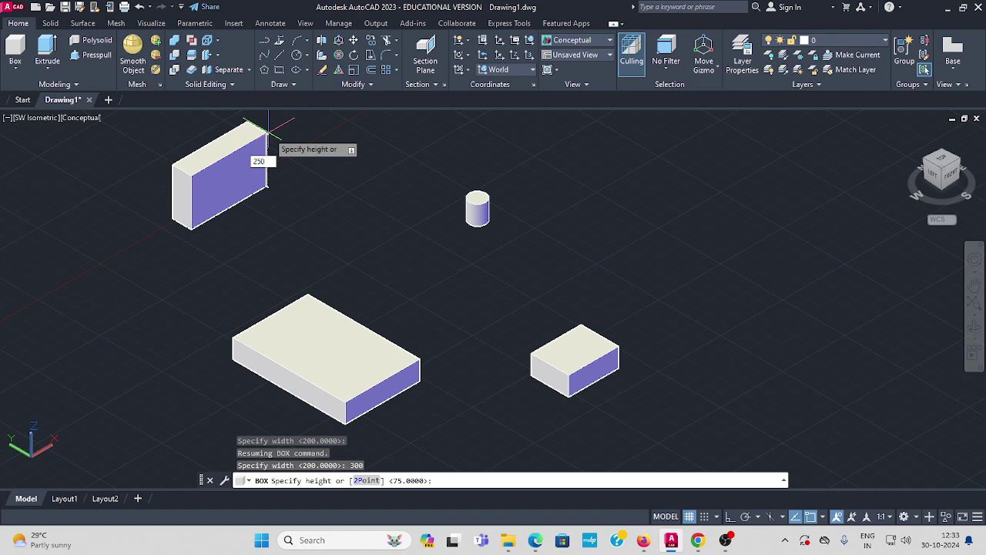
text(250)
key(Return)
scroll(238, 193, down, 4)
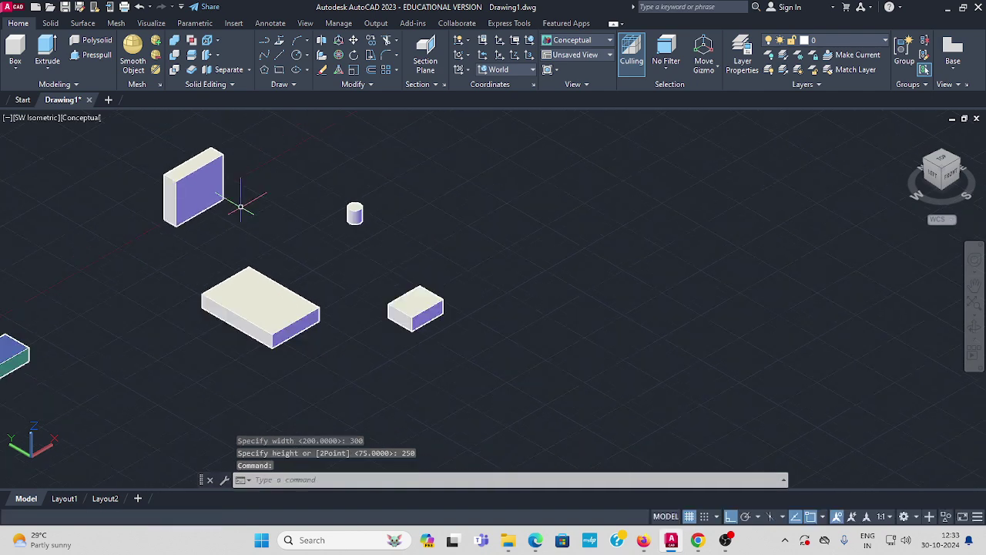
scroll(184, 223, up, 2)
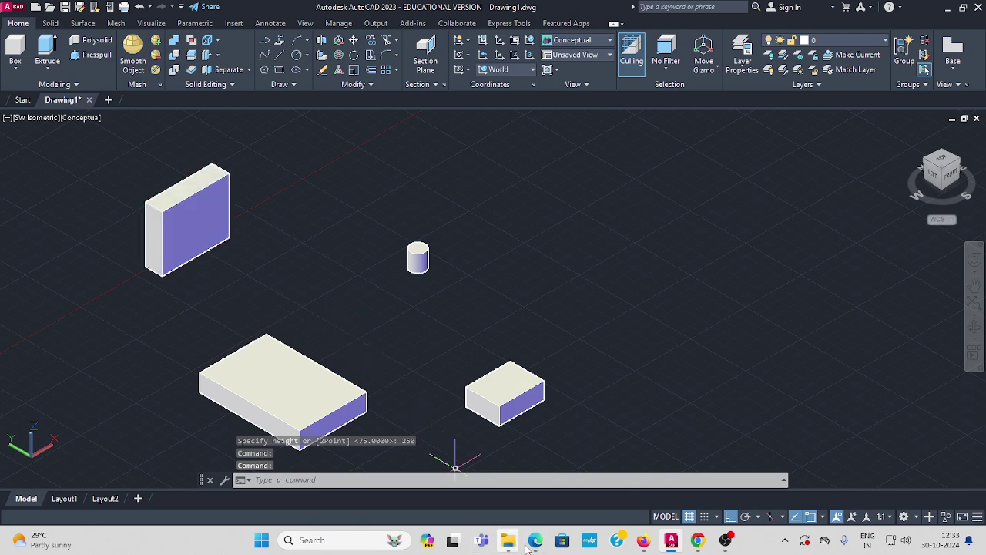
Check the sloped corner of the upright plate in the Q1 drawing of the exercise PDF and return to AutoCAD
mouse_move(535, 539)
click(528, 457)
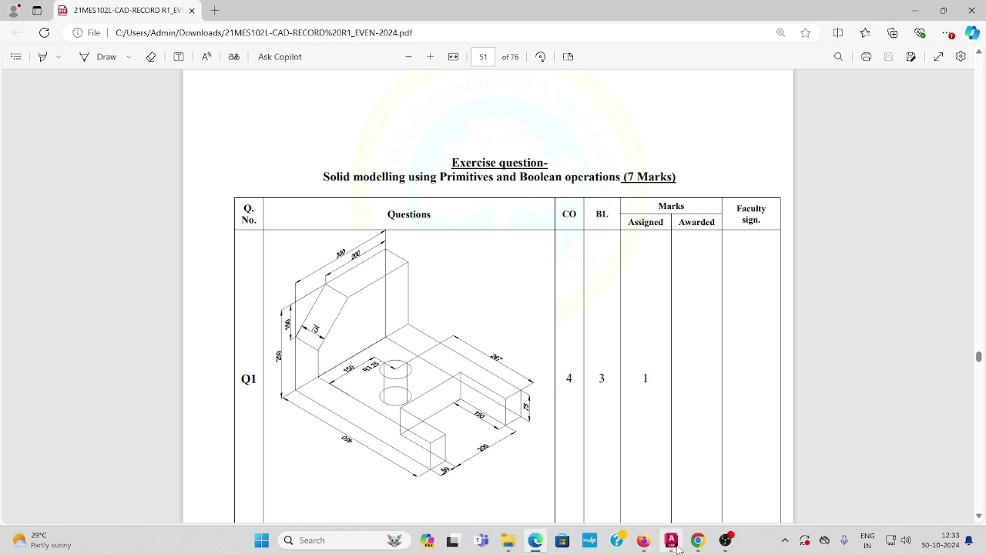
mouse_move(678, 547)
click(694, 470)
middle_drag(306, 182, 321, 205)
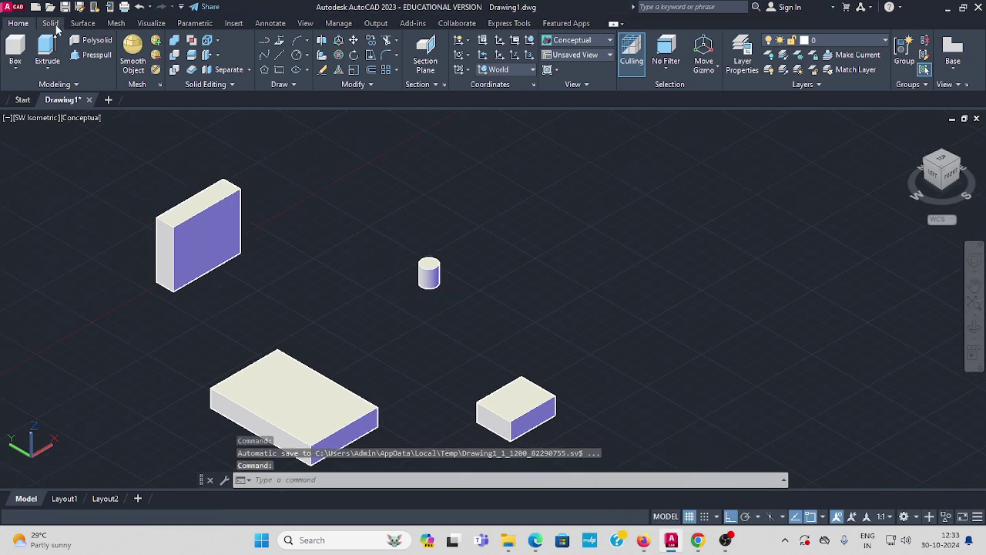
Chamfer the upper short edge of the upright plate's near corner with Chamfer Edge, using 100 for both distances
click(51, 24)
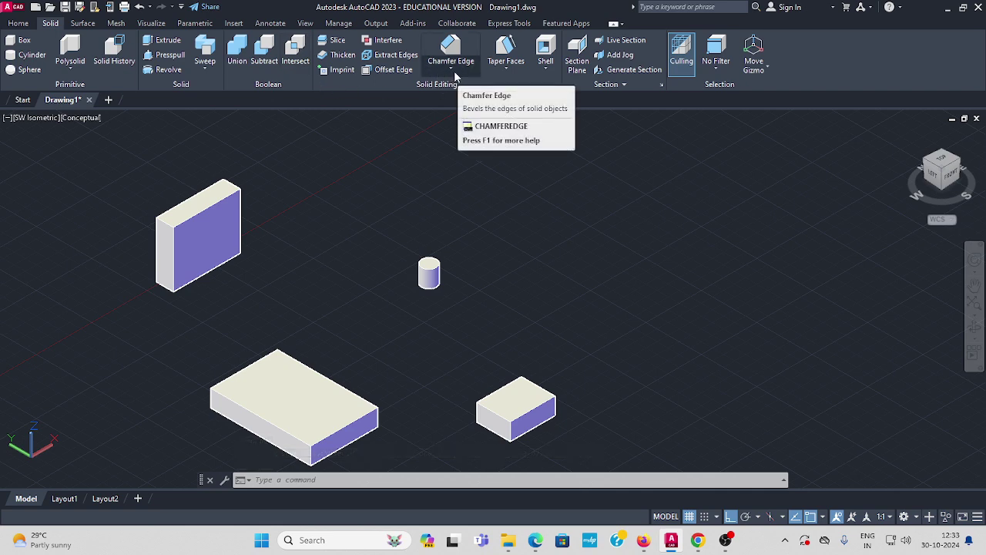
click(451, 72)
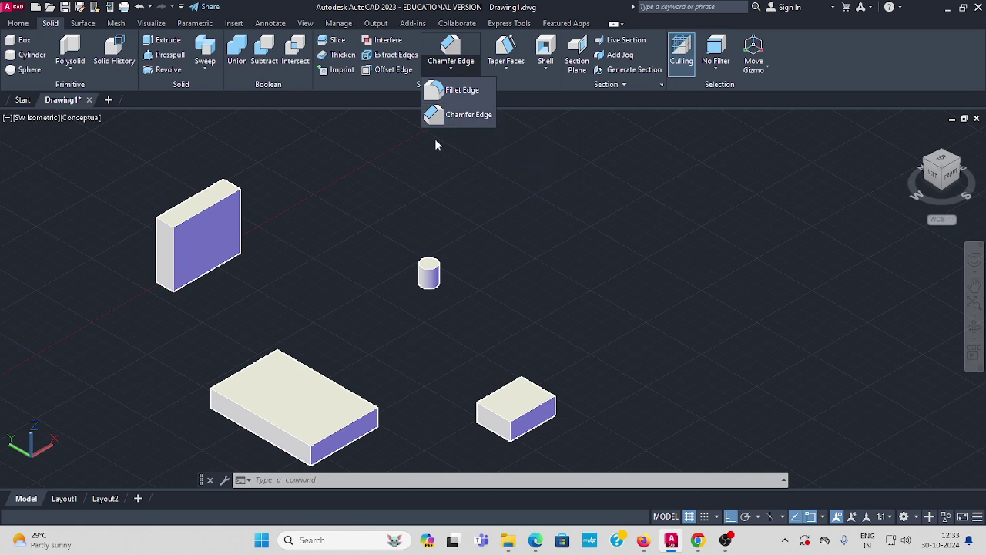
click(446, 116)
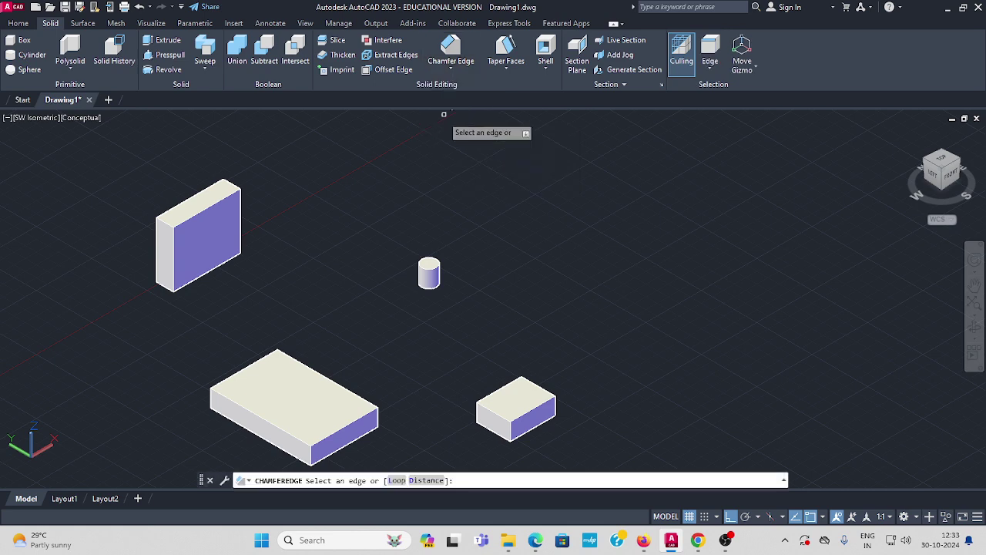
click(425, 480)
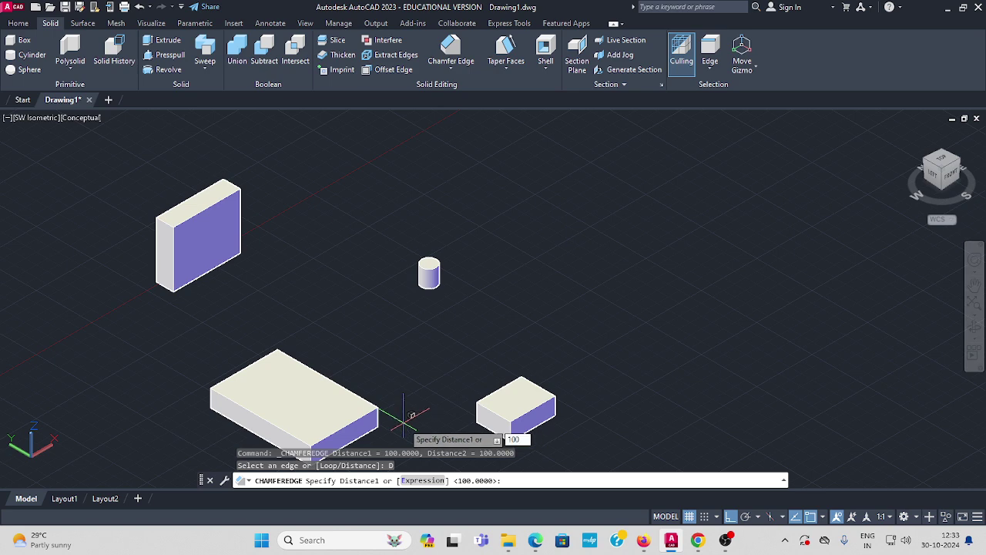
key(Return)
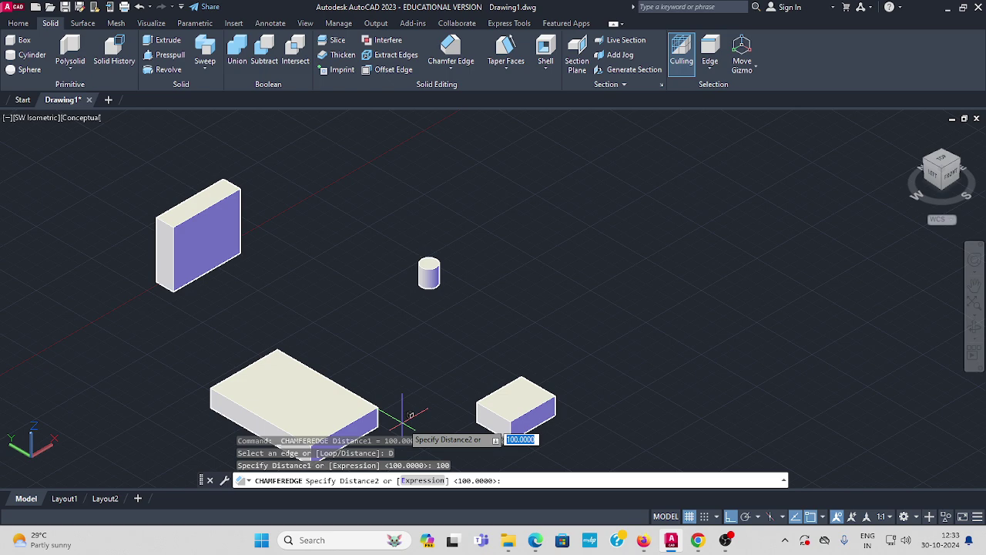
text(10)
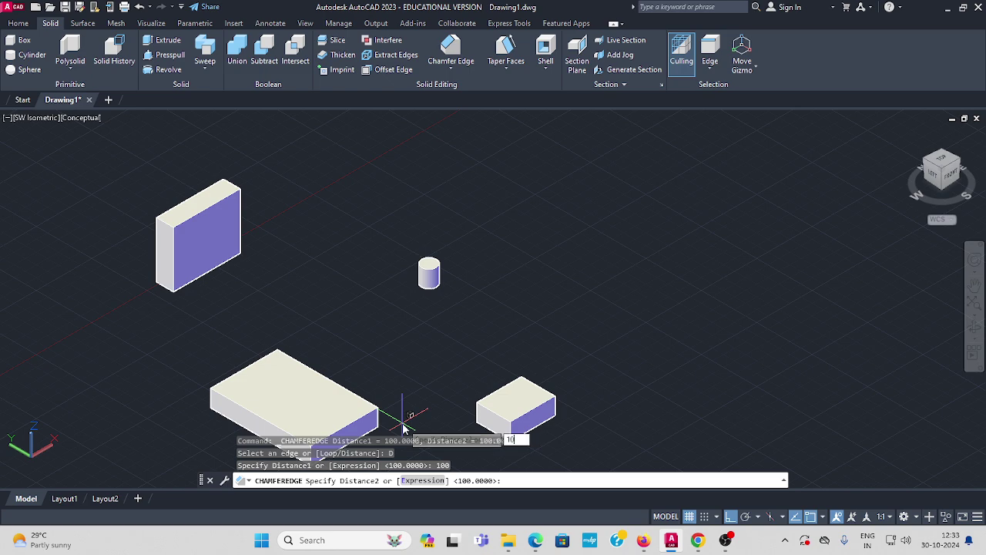
key(Return)
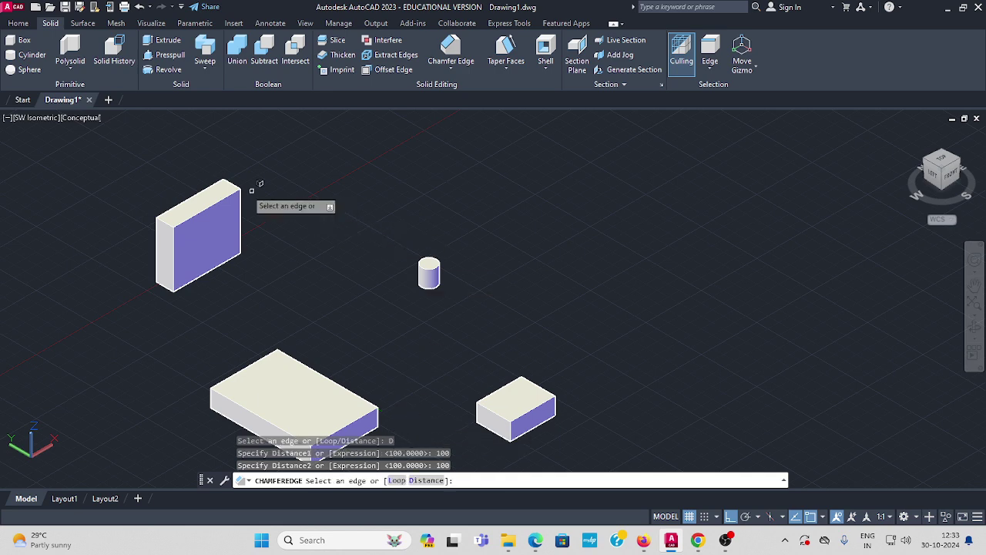
click(173, 216)
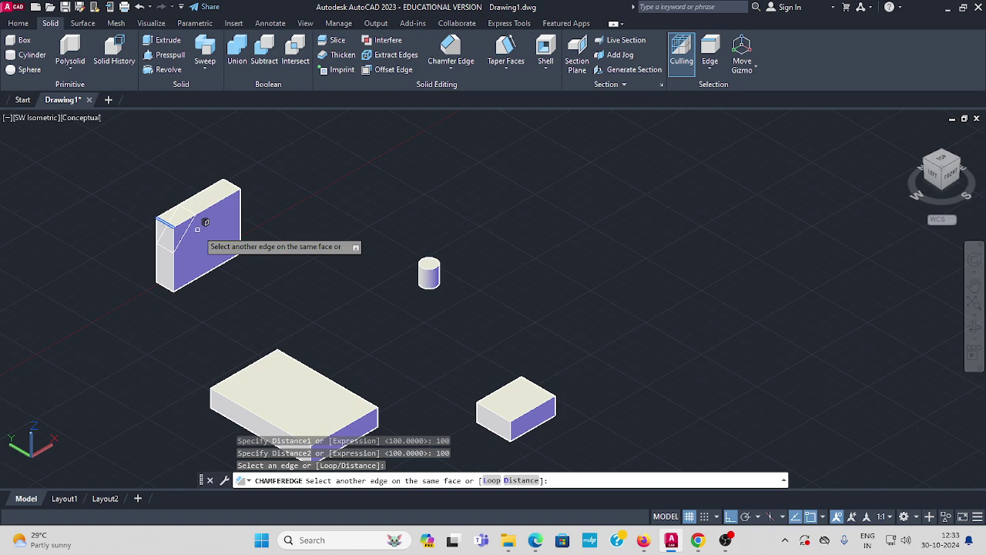
key(Return)
key(Return)
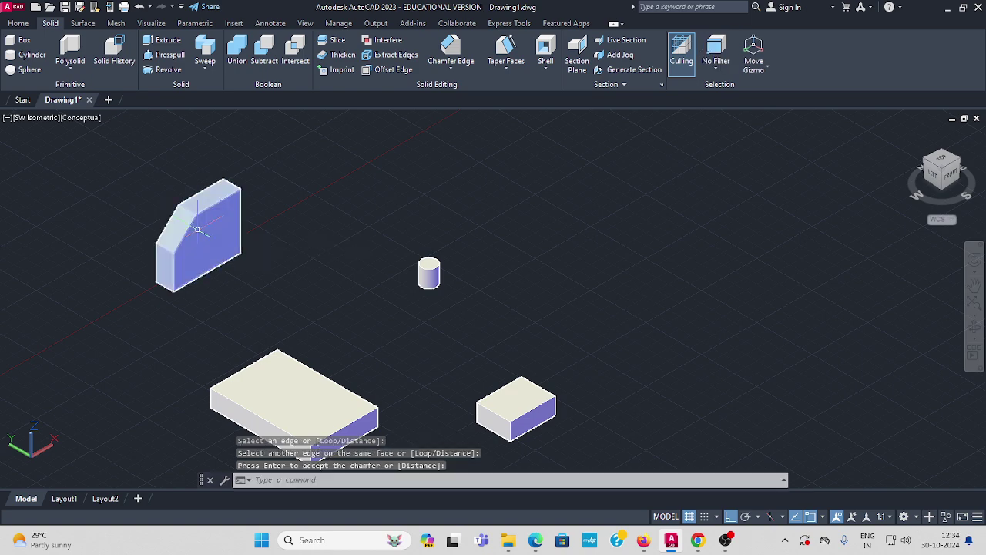
Check the bracket's wireframe and shaded Q1 views in the exercise PDF and return to the AutoCAD model
scroll(281, 231, down, 2)
scroll(231, 247, up, 2)
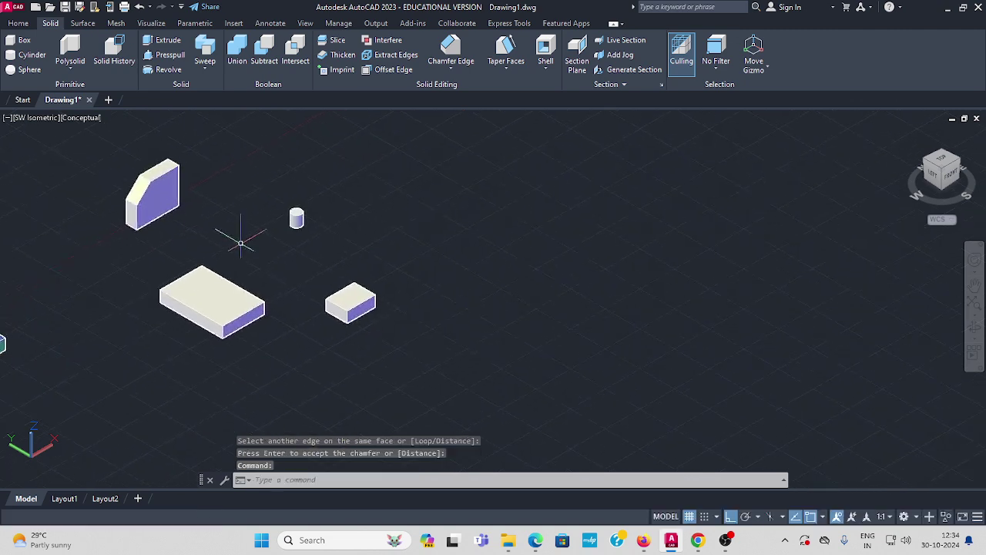
middle_drag(220, 256, 183, 285)
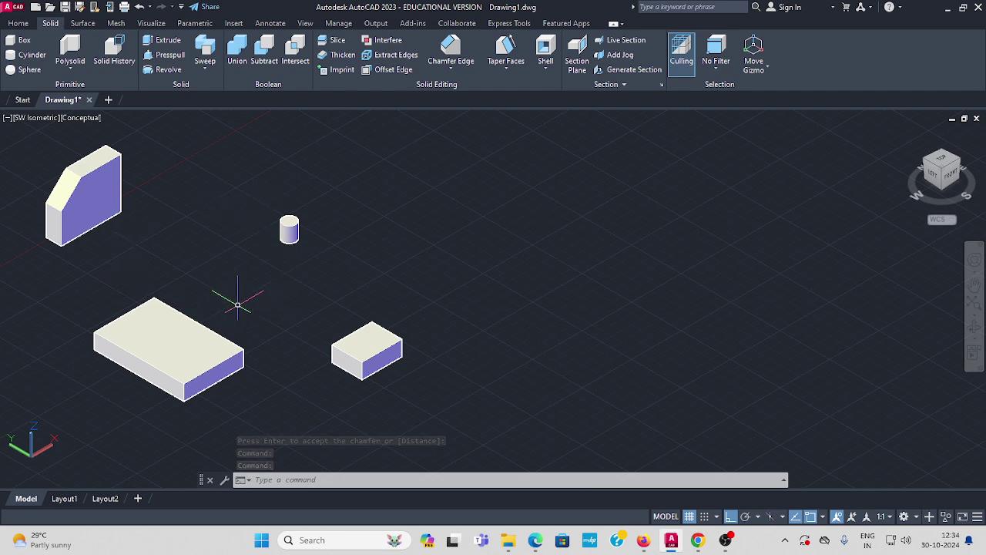
click(534, 539)
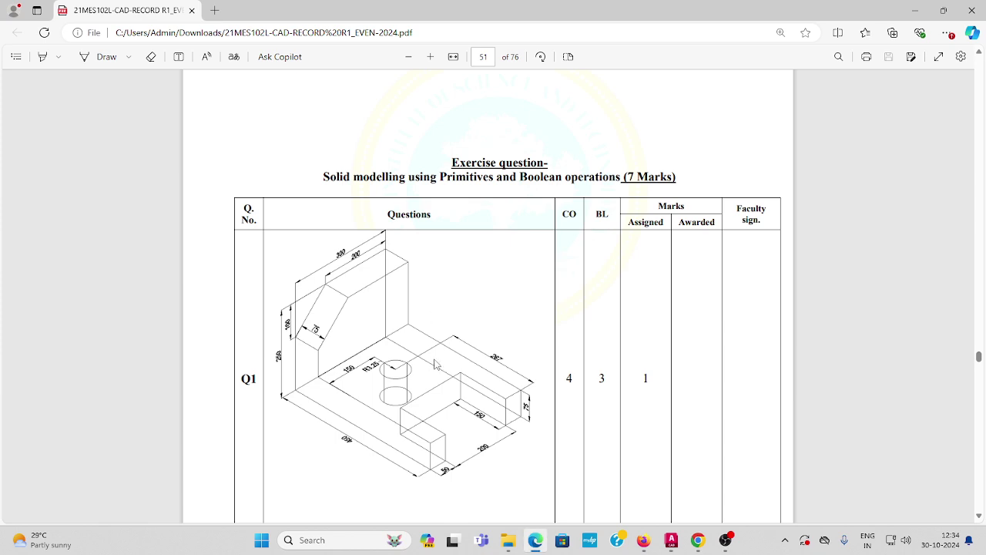
scroll(436, 366, down, 7)
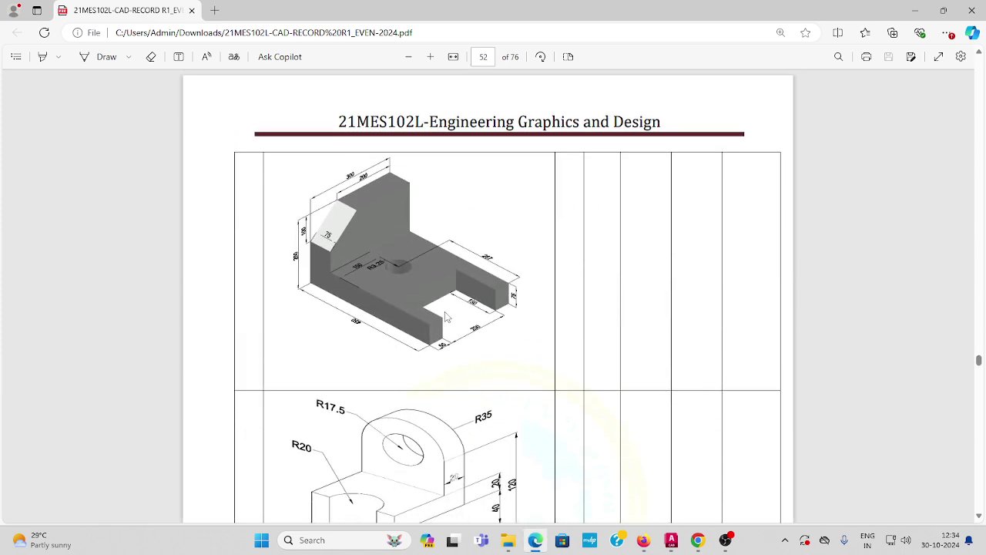
scroll(439, 312, up, 7)
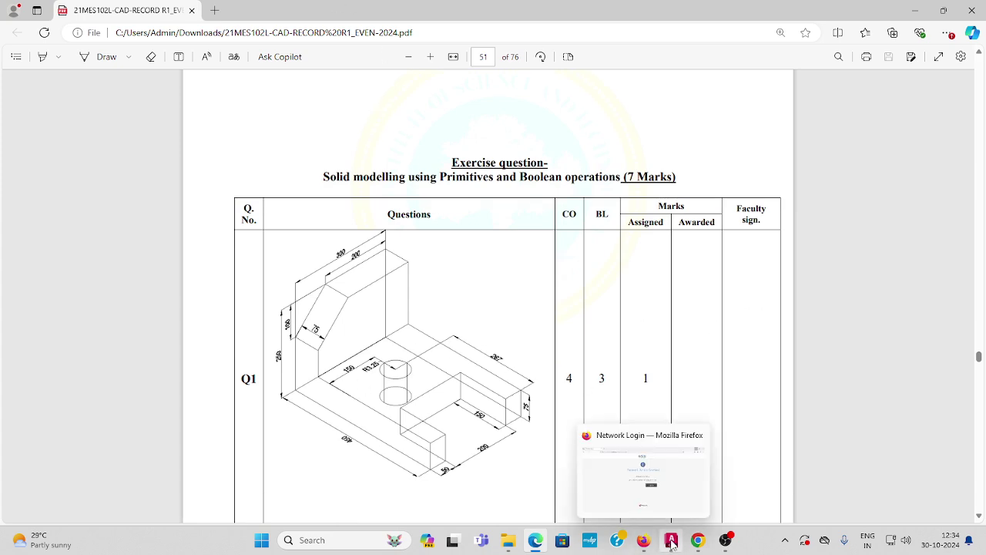
mouse_move(671, 539)
click(676, 471)
middle_drag(462, 316, 612, 325)
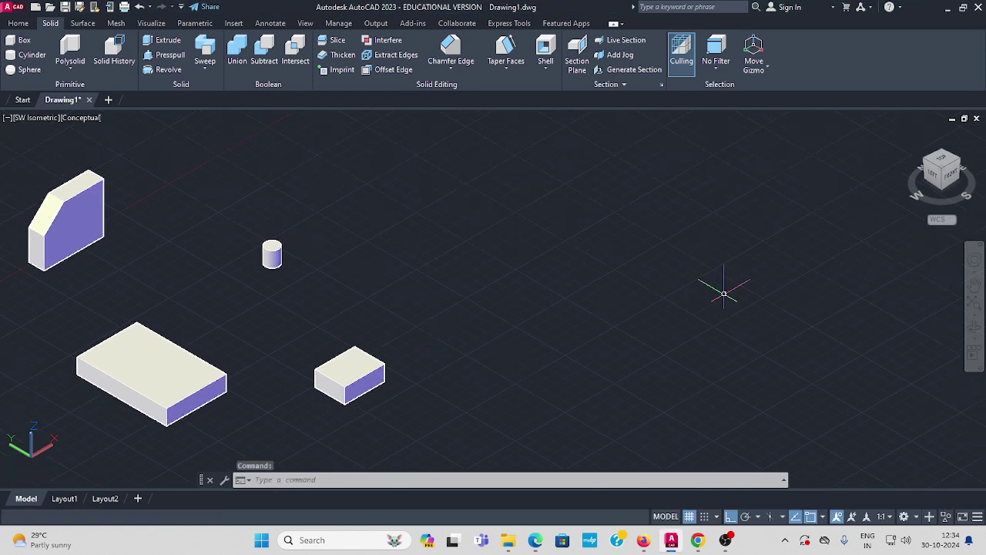
middle_drag(265, 172, 199, 160)
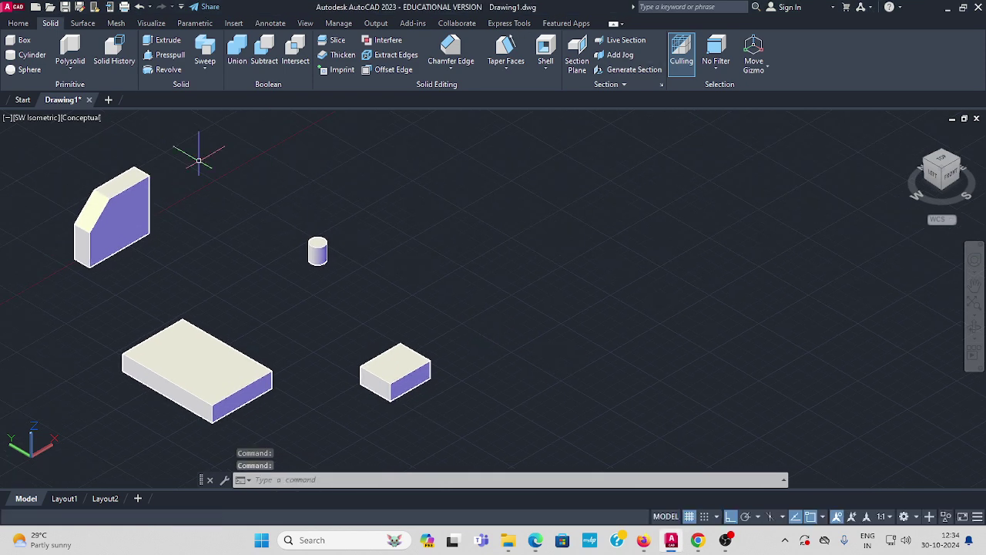
In the 2D Wireframe visual style, move the small box by its bottom outer edge's midpoint onto the matching midpoint of the base box's front end
click(85, 118)
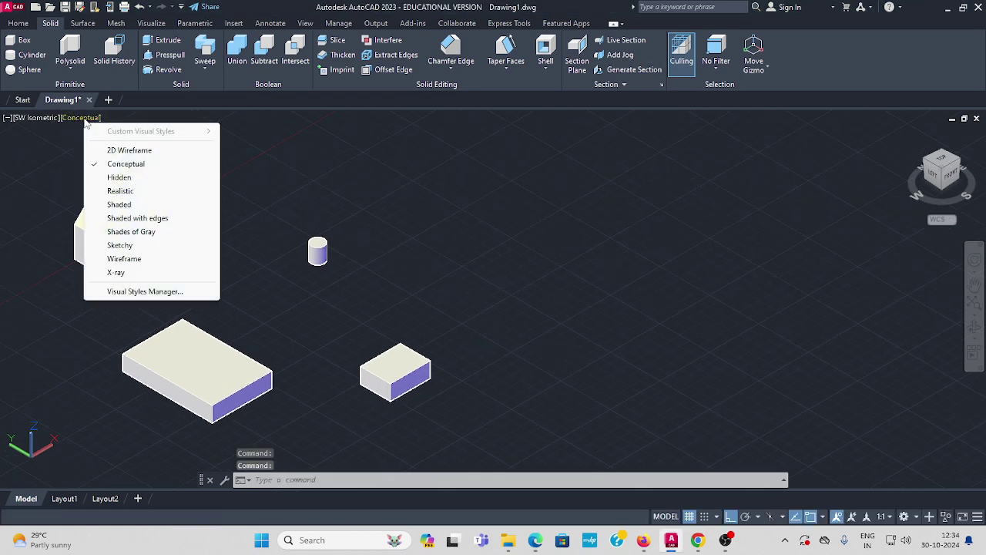
click(139, 154)
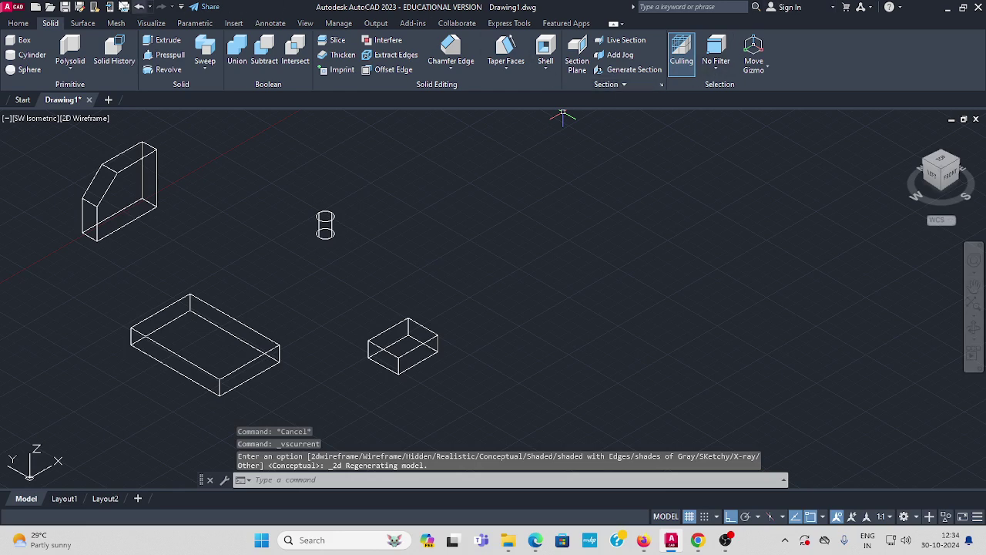
click(19, 24)
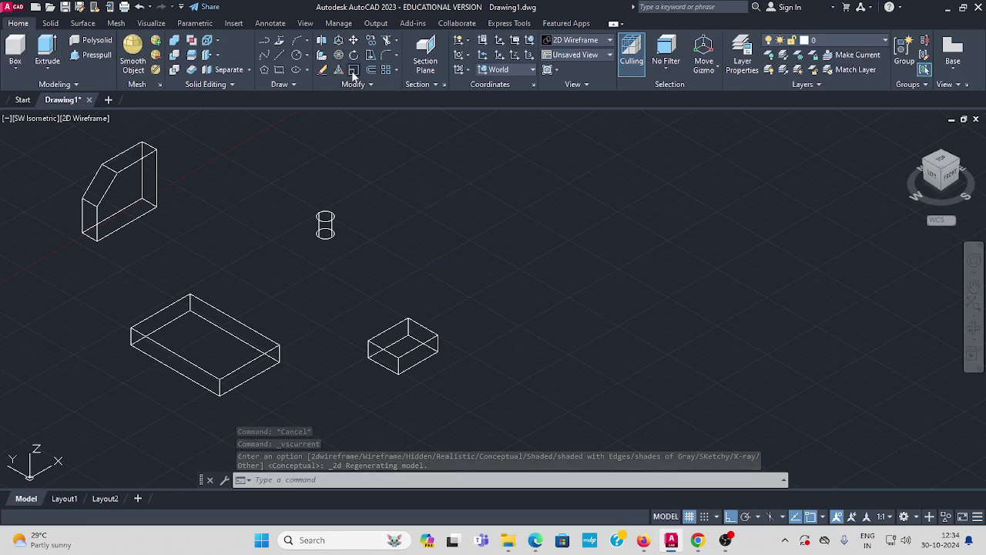
click(354, 41)
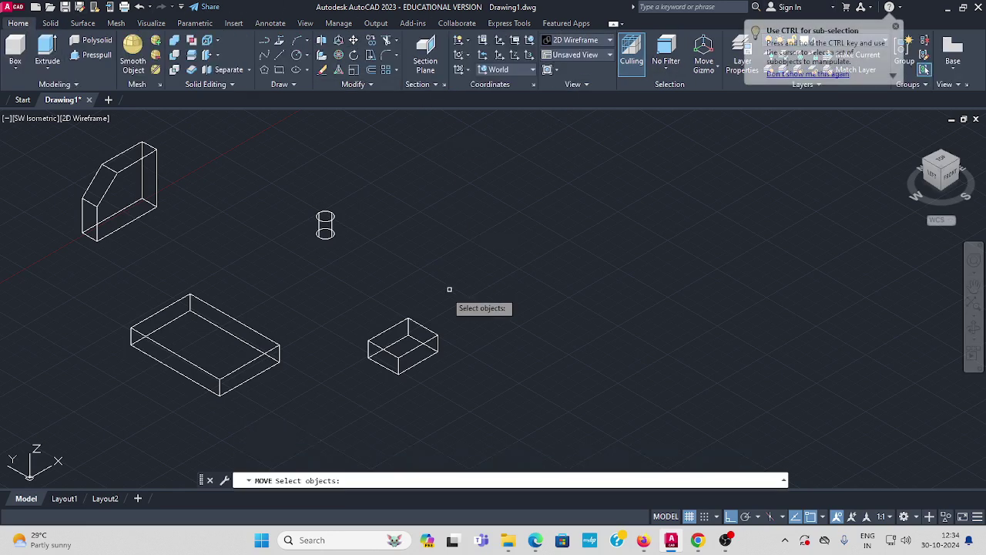
click(425, 323)
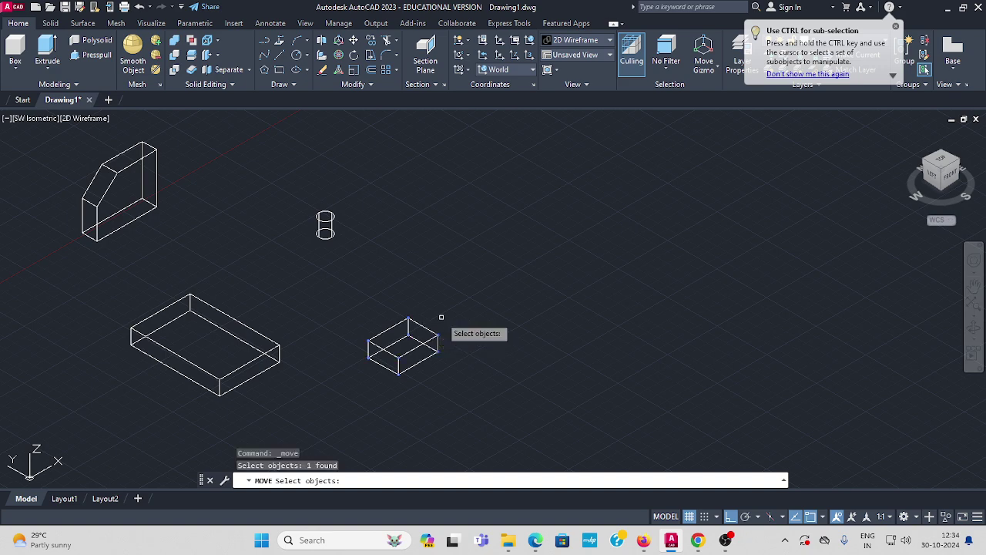
key(Return)
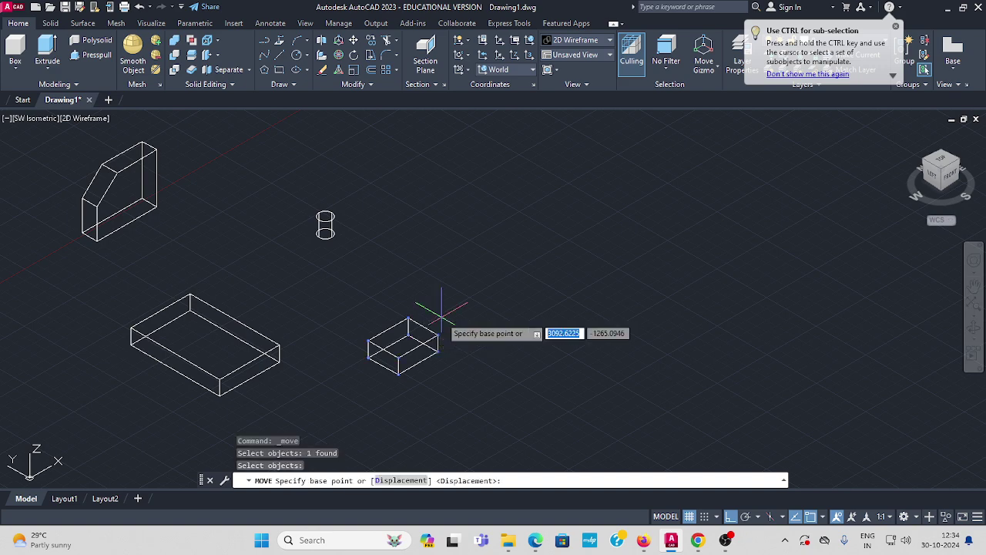
click(417, 362)
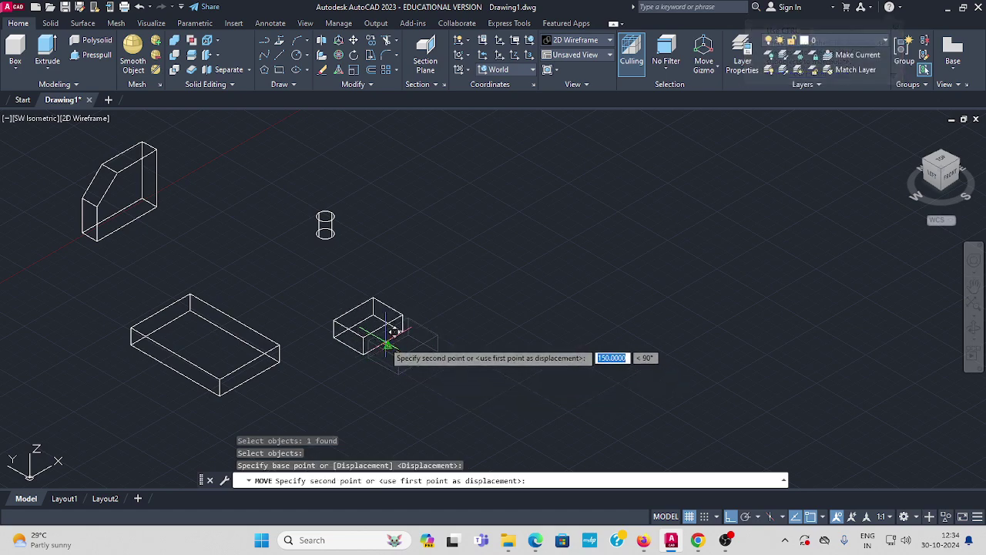
scroll(333, 324, up, 2)
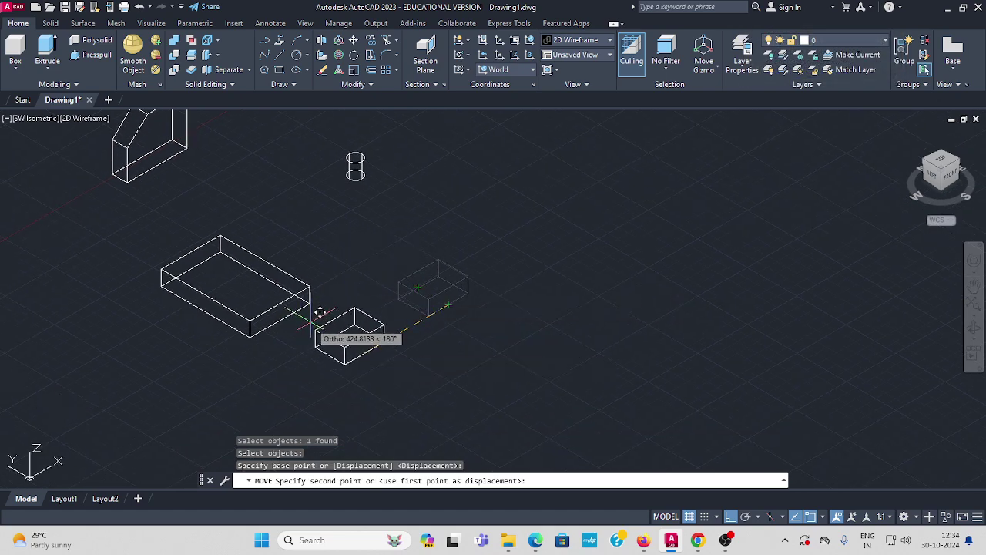
scroll(318, 310, up, 4)
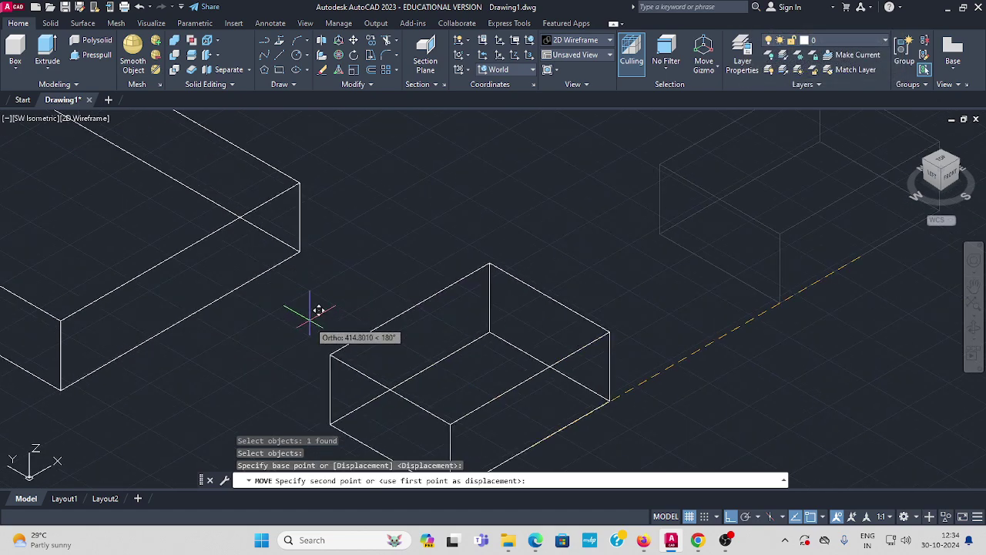
click(188, 311)
scroll(298, 298, down, 4)
middle_drag(392, 308, 379, 239)
middle_drag(133, 127, 158, 141)
Restore the Conceptual visual style and compare the placed box with the slot in the Q1 drawing of the exercise PDF
click(86, 120)
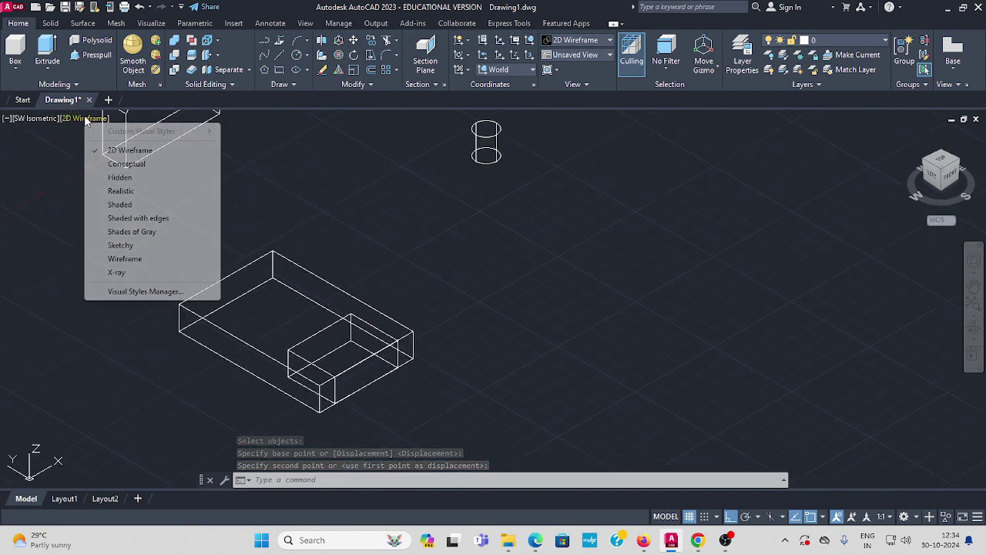
click(123, 164)
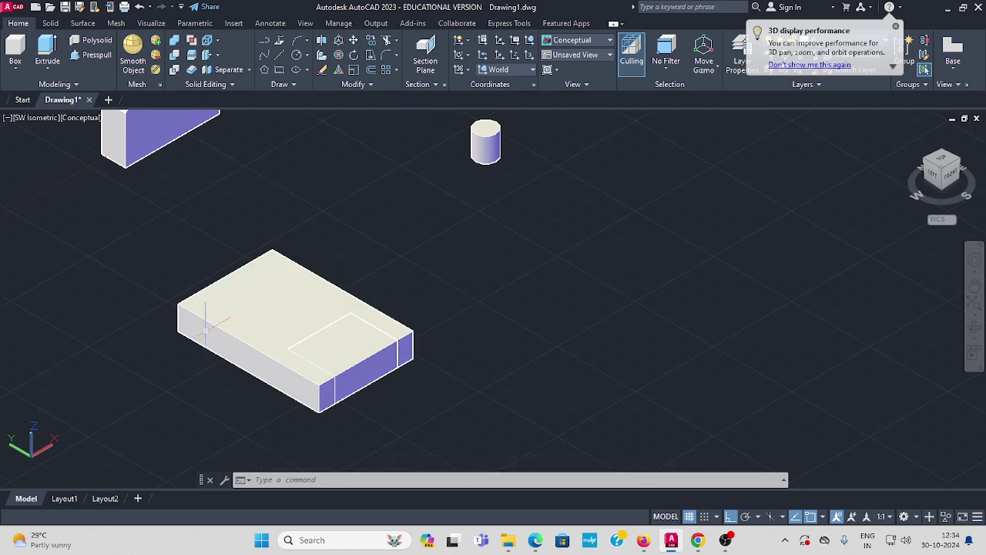
mouse_move(537, 545)
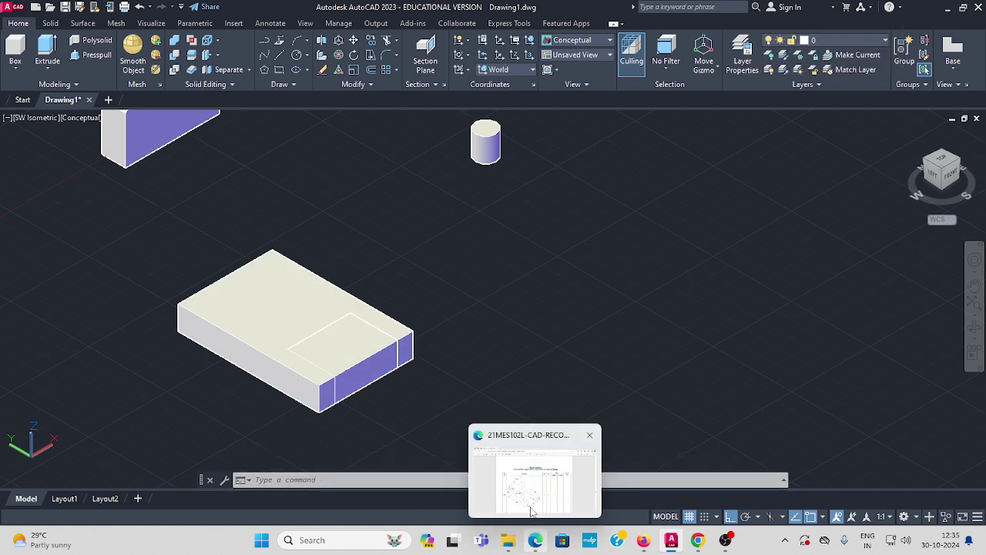
click(530, 497)
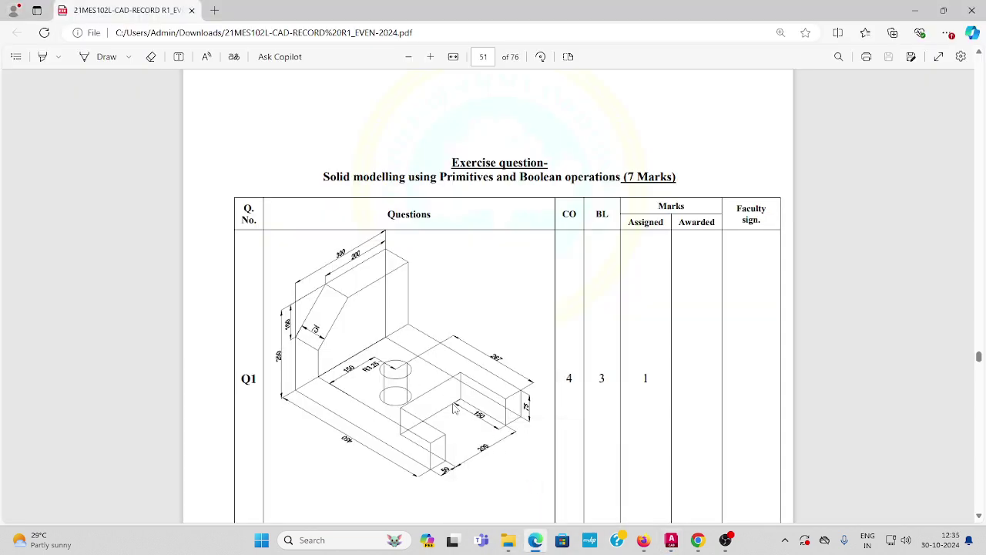
click(673, 541)
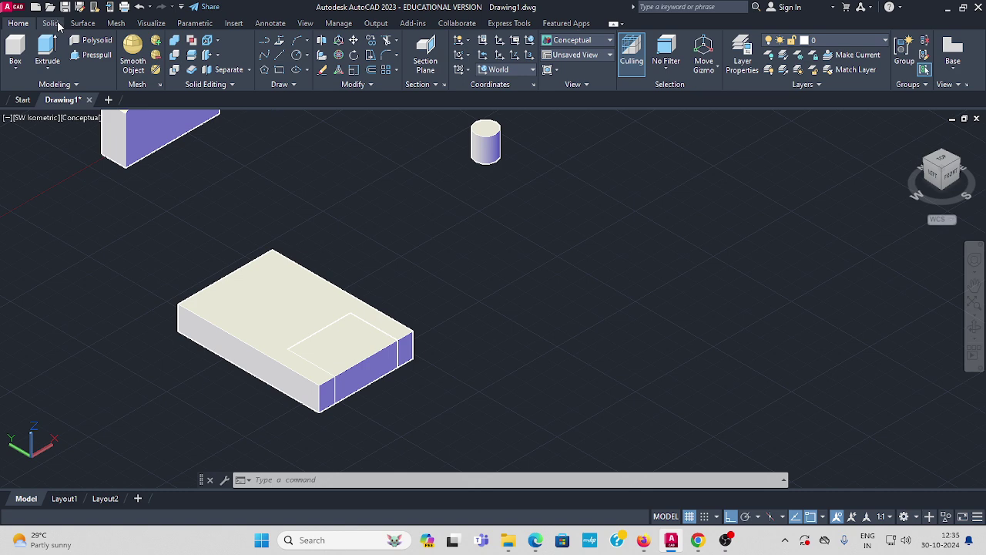
click(51, 23)
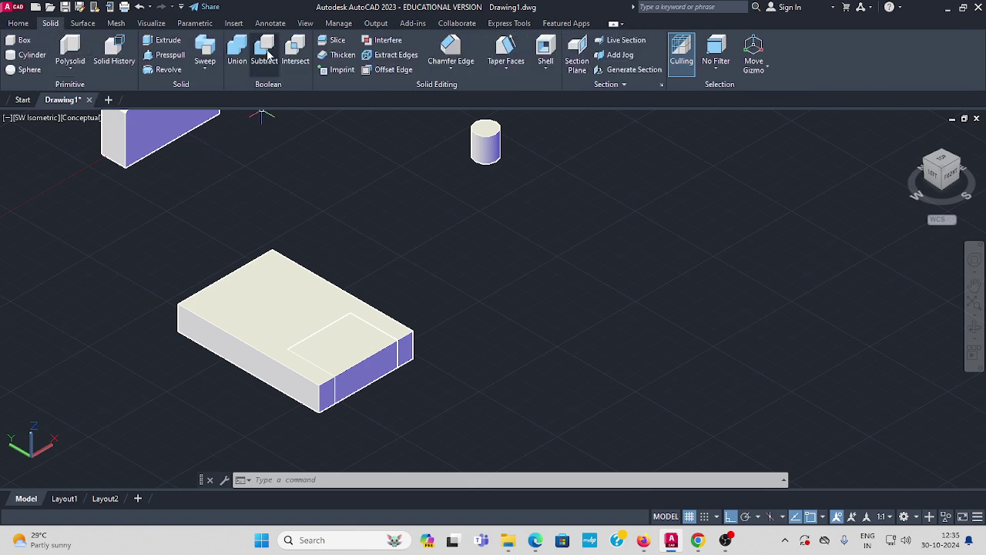
click(264, 54)
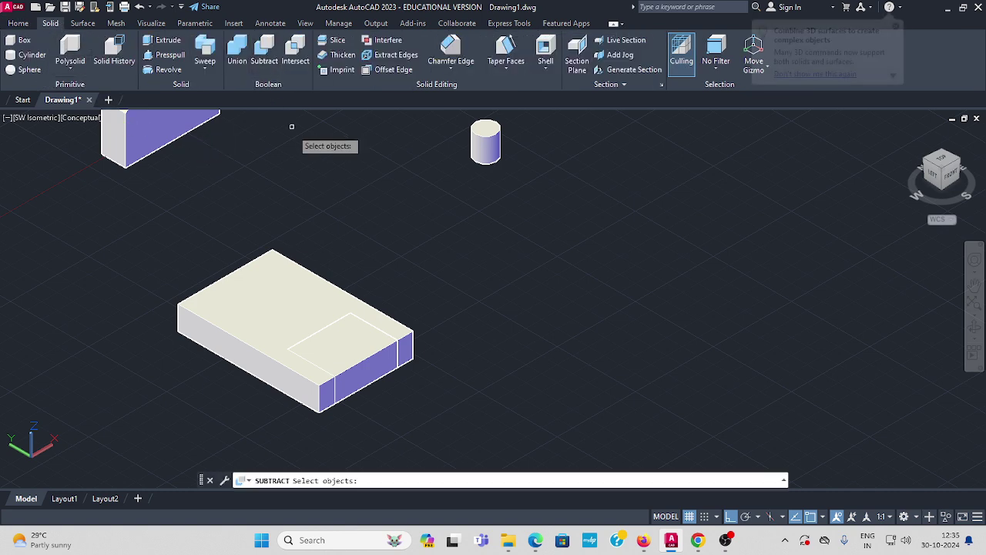
click(313, 285)
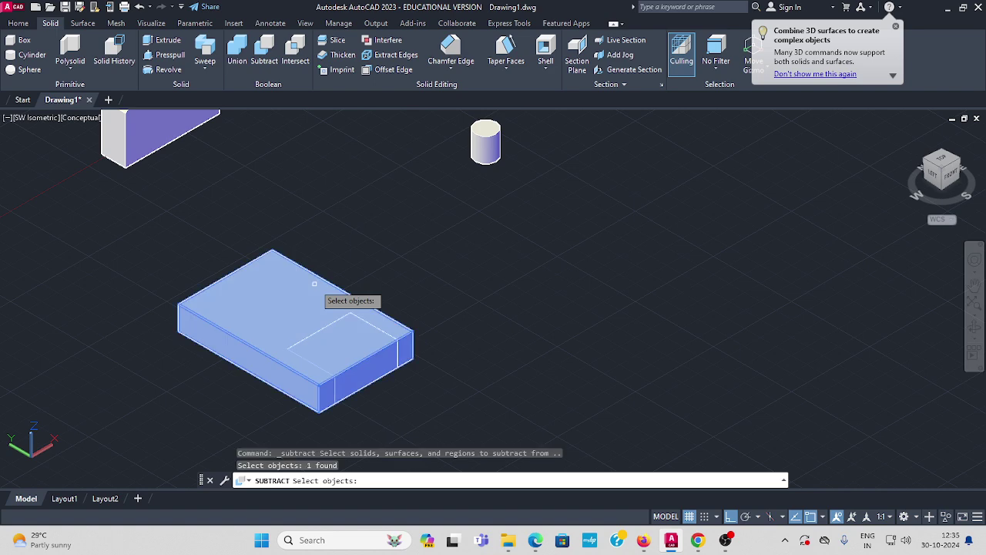
key(Return)
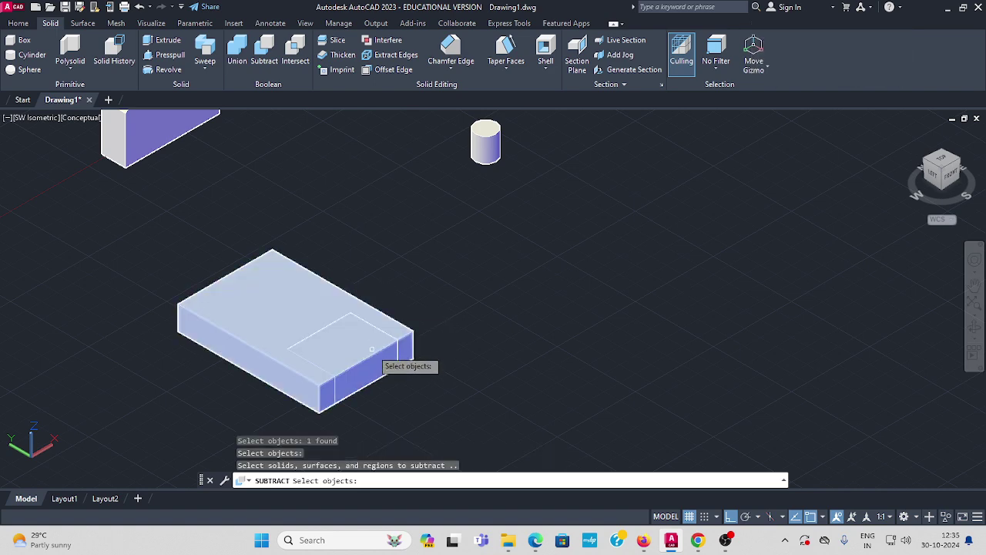
key(Escape)
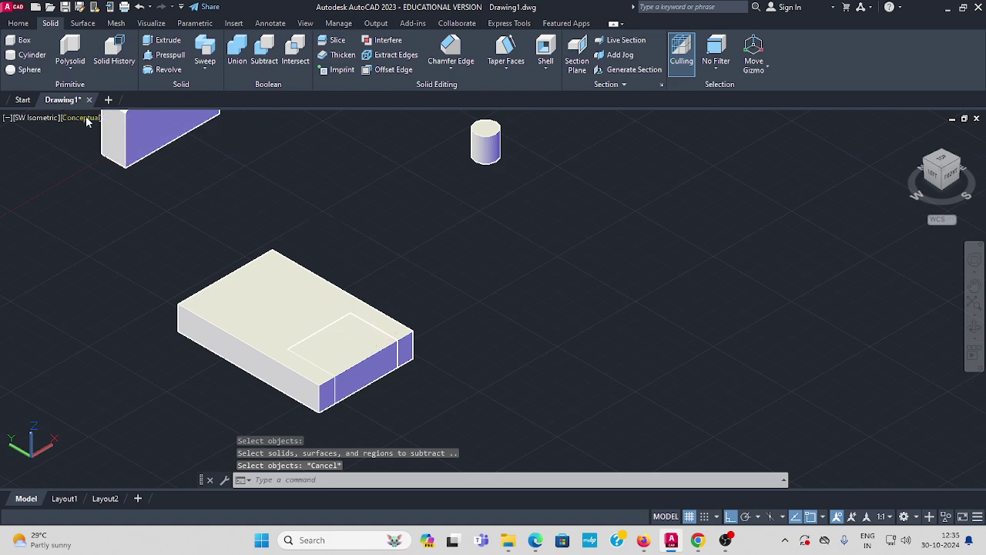
In the 2D Wireframe visual style, subtract the small box from the base box to cut the slot in its front end
click(87, 121)
click(140, 150)
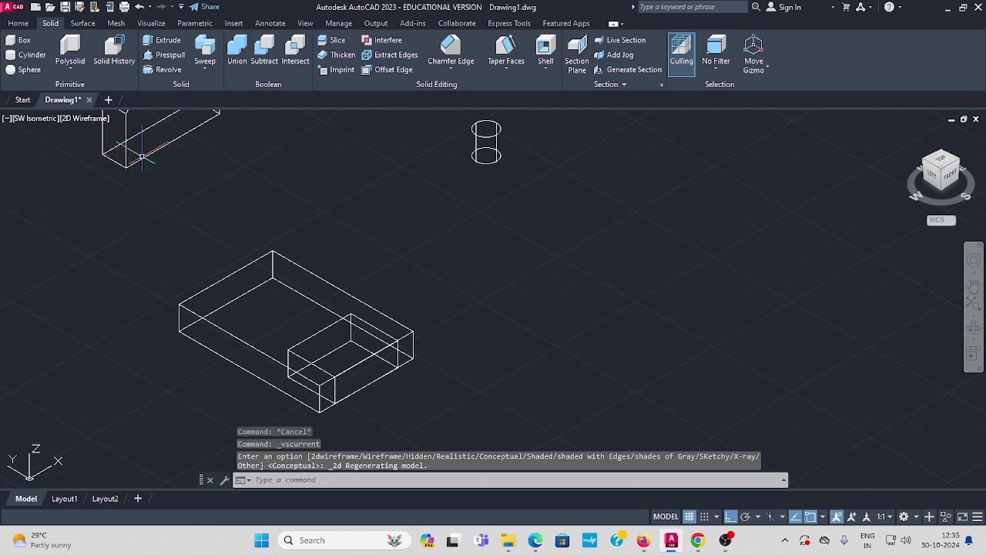
click(265, 62)
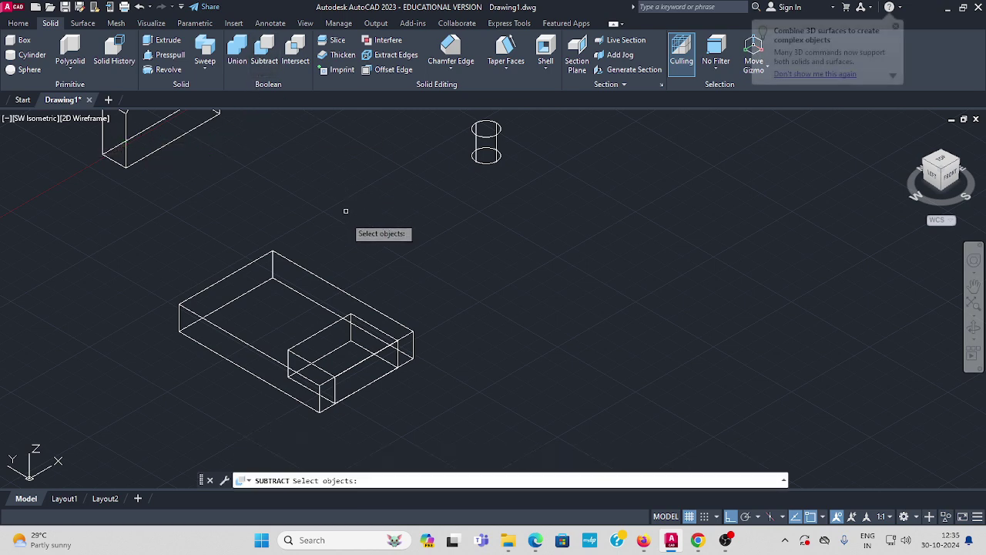
click(327, 281)
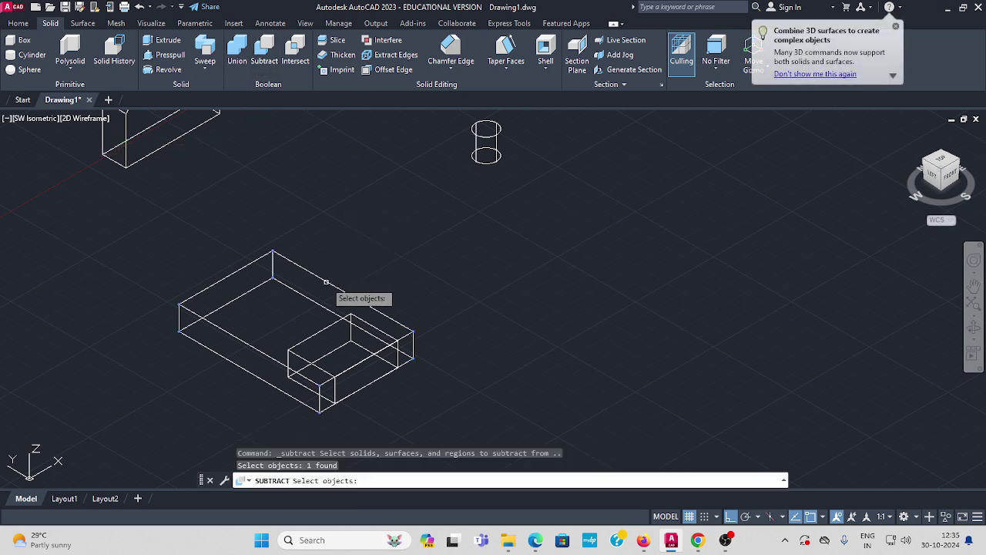
key(Return)
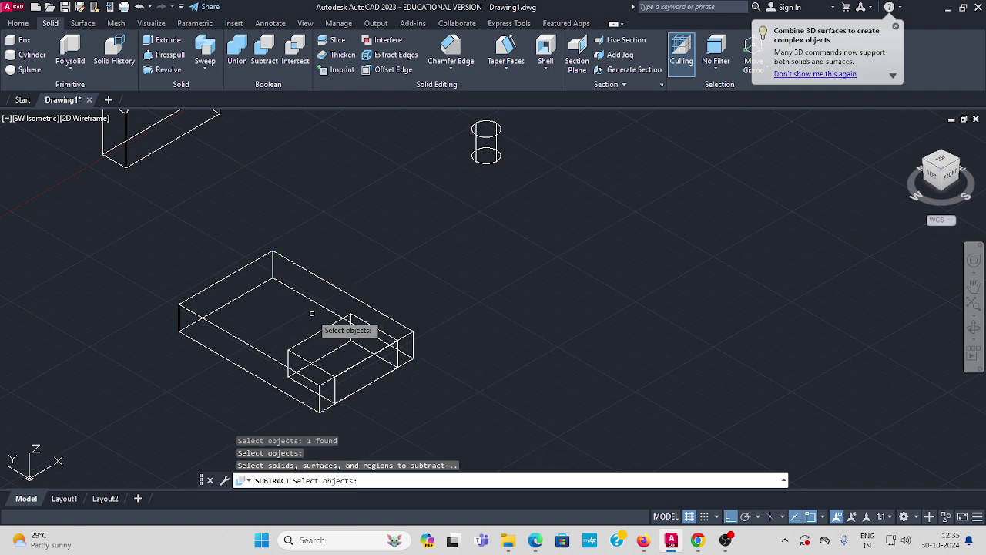
click(343, 339)
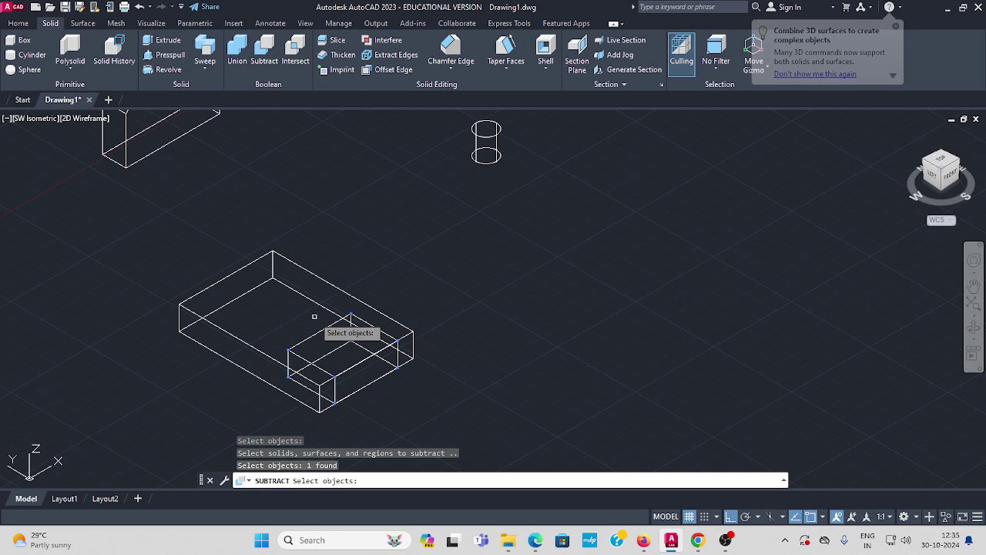
key(Return)
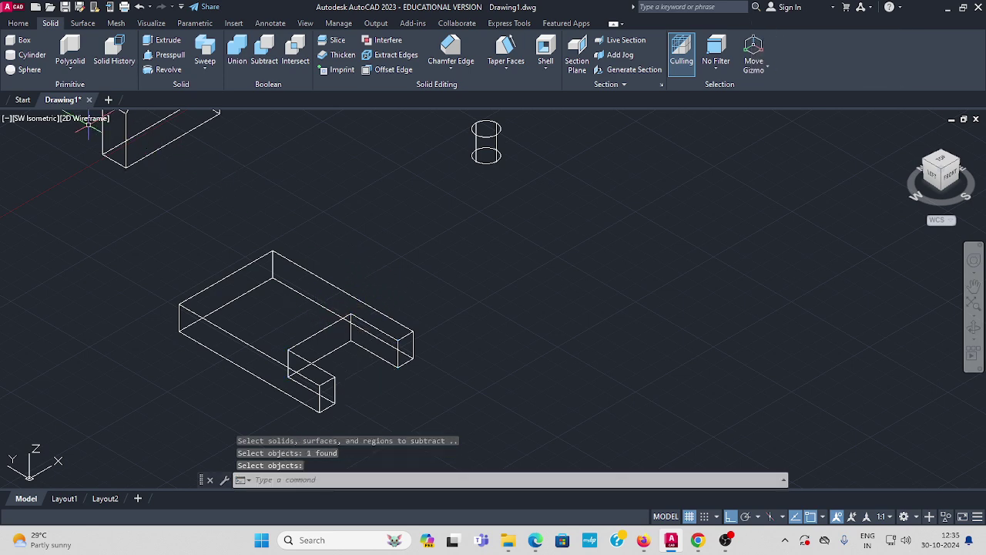
Move the chamfered upright plate by its bottom outer corner onto the matching bottom corner of the base's end opposite the slot
middle_drag(144, 191, 226, 220)
scroll(273, 237, down, 3)
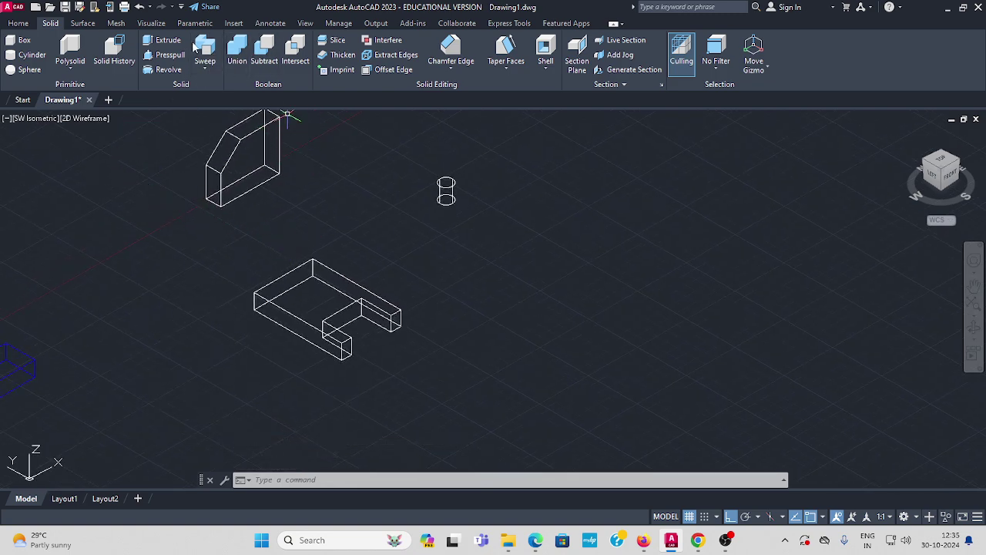
click(18, 23)
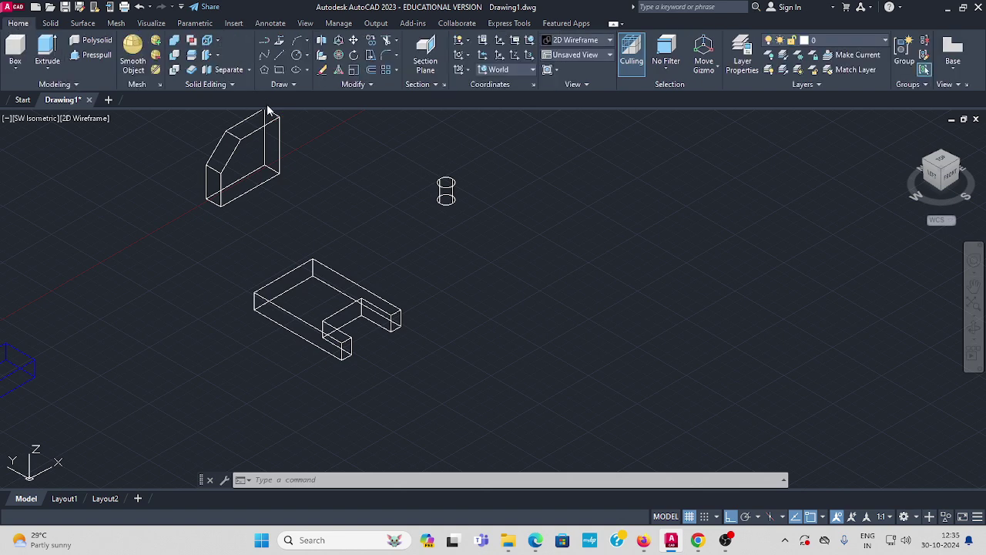
click(353, 42)
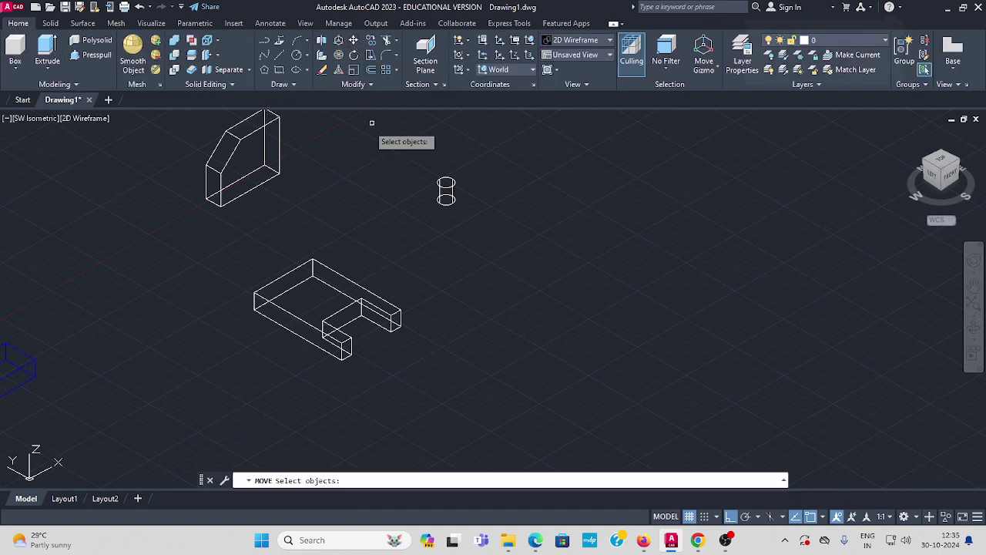
click(259, 130)
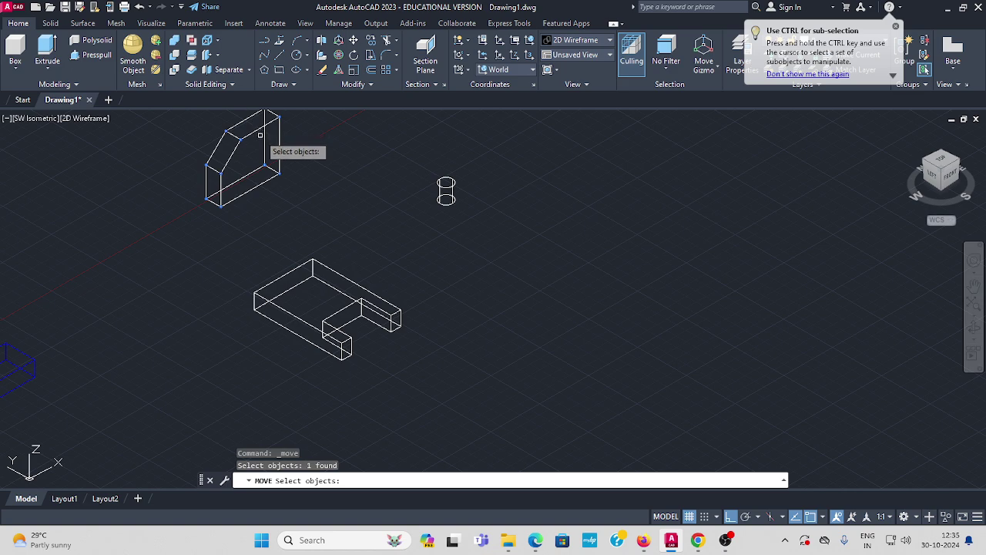
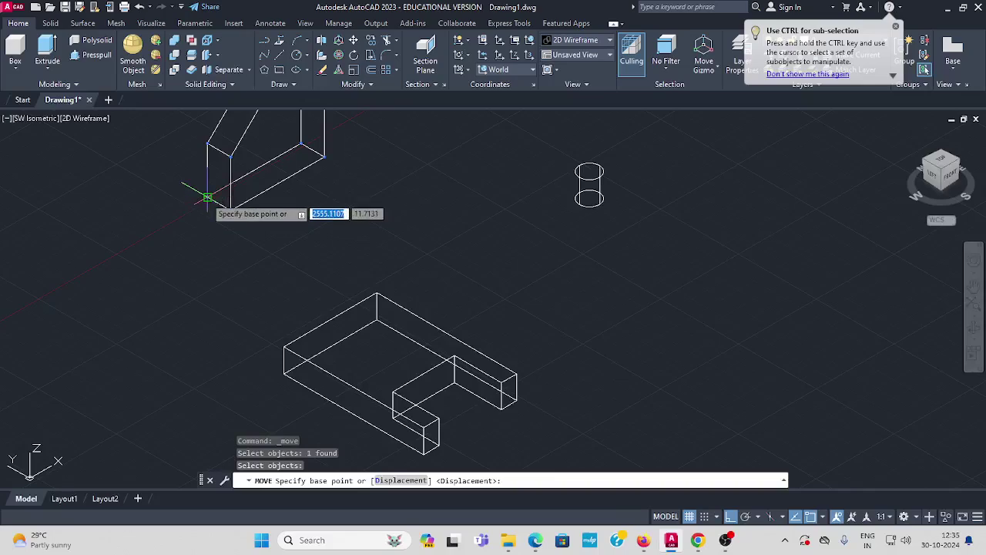
click(207, 198)
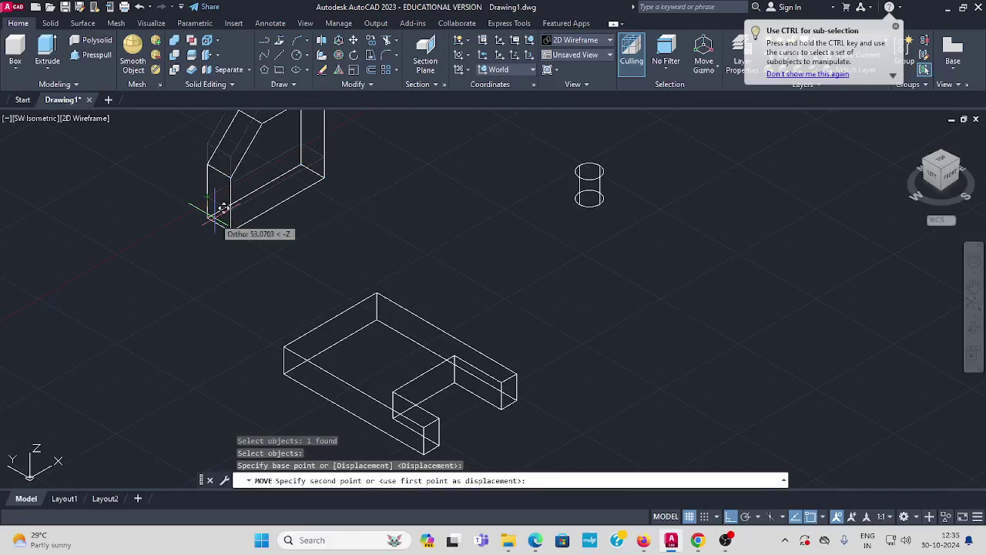
click(284, 370)
middle_drag(403, 368, 349, 320)
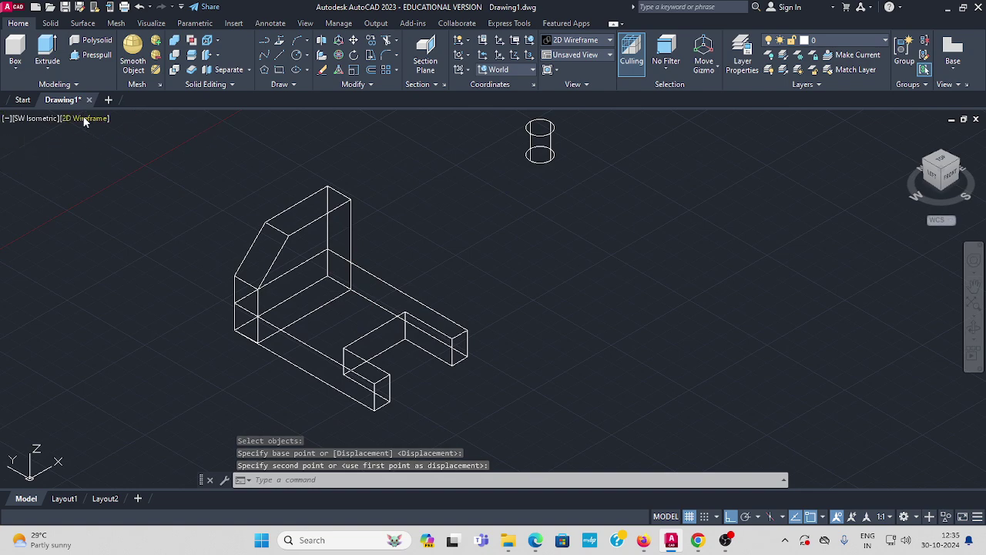
Switch to the Conceptual visual style and check whether the upright plate and the base are separate solids
click(85, 120)
click(121, 164)
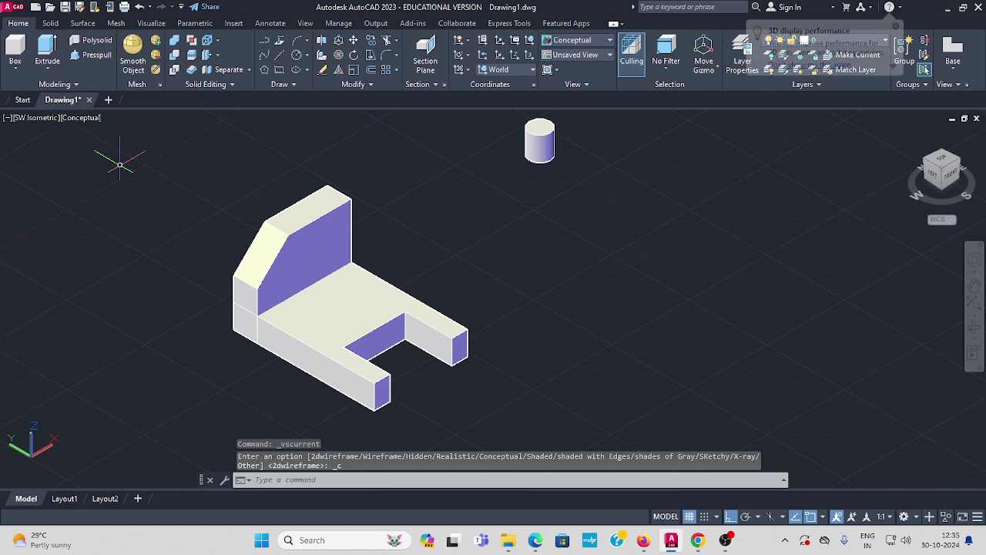
click(311, 224)
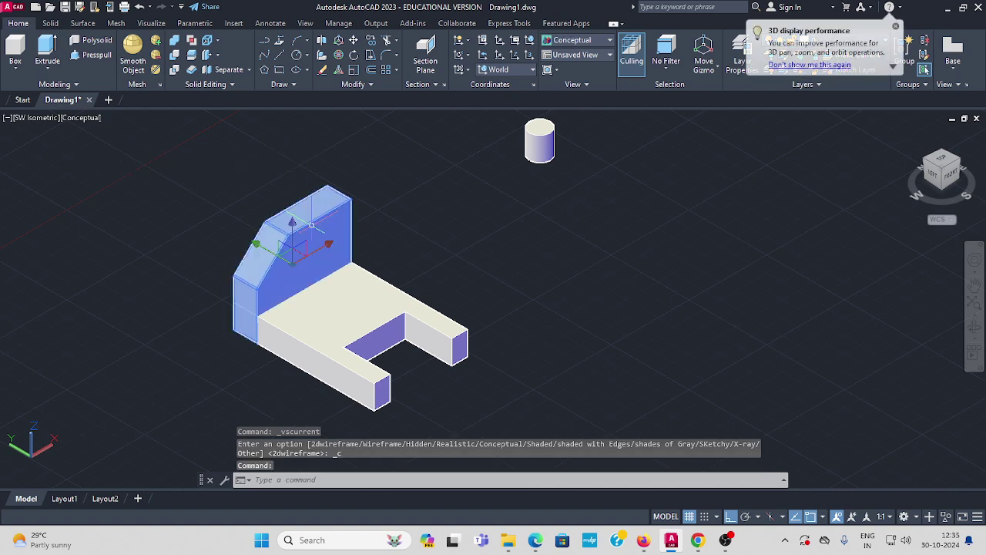
click(359, 304)
key(Escape)
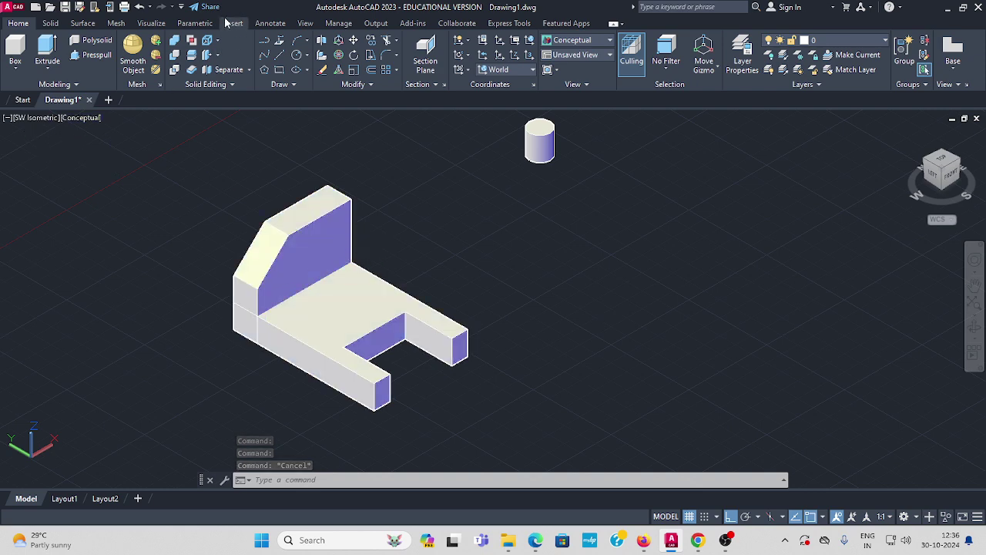
Union the upright plate and the slotted base into one solid
click(51, 23)
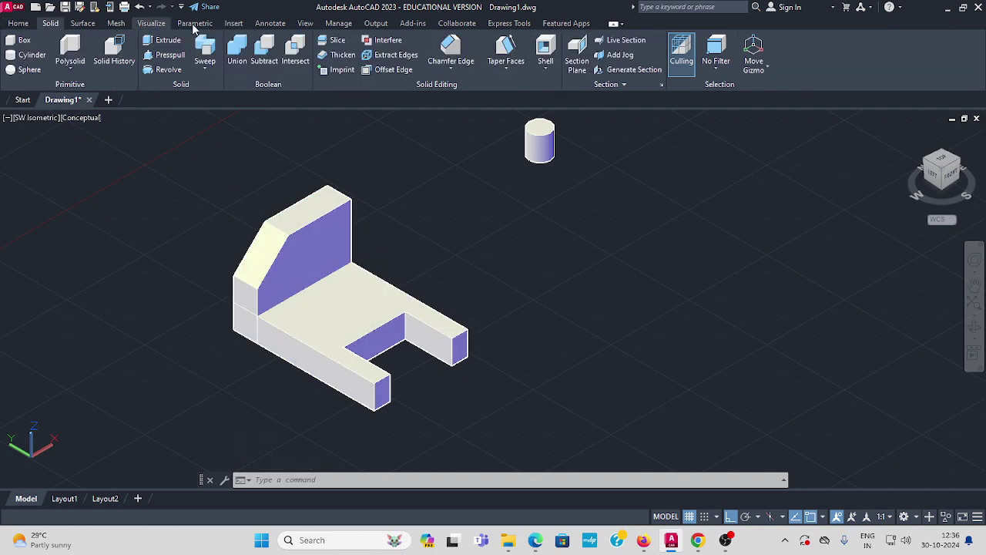
click(237, 53)
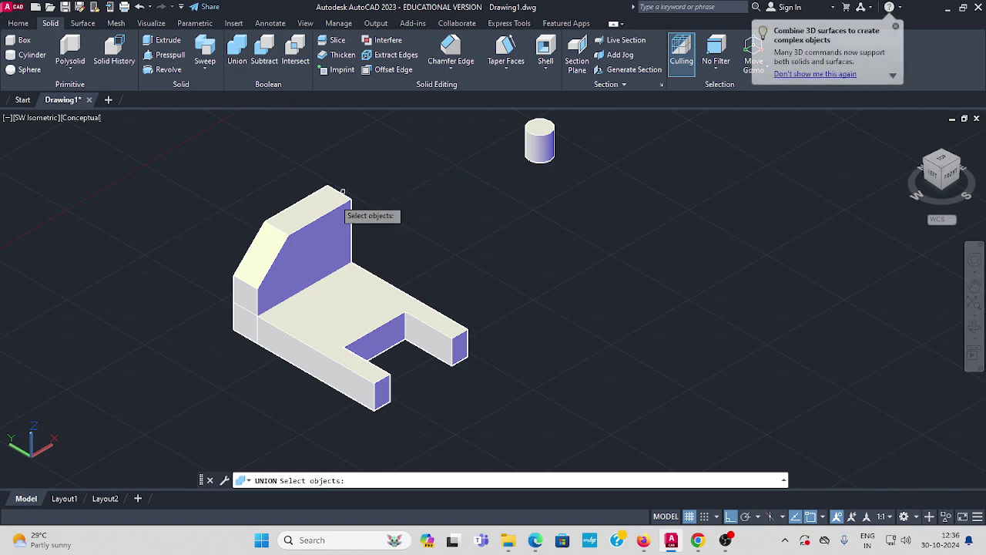
click(318, 215)
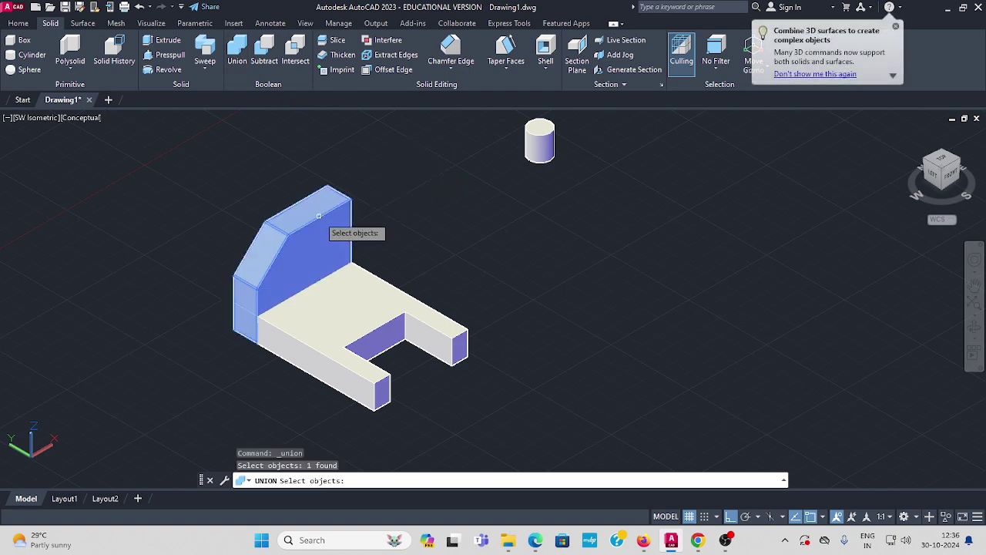
click(377, 293)
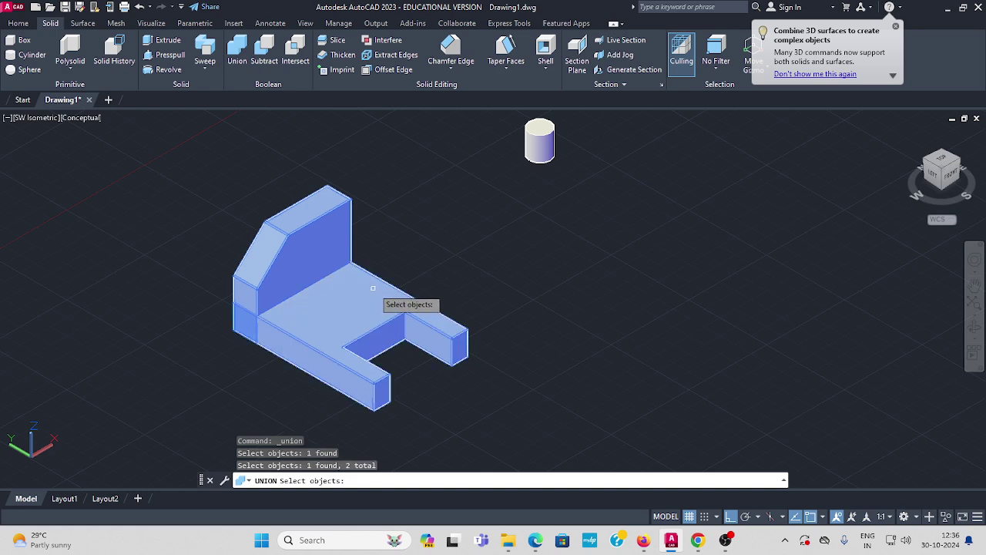
key(Return)
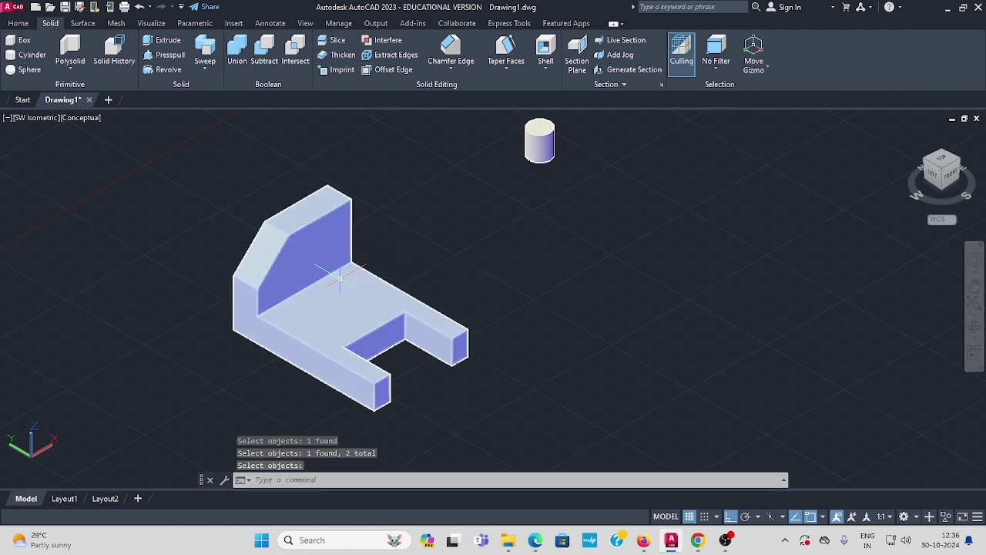
In 2D Wireframe, draw a 267 line from the base's near bottom front corner along its lower long edge, then about 115 vertically upward
click(84, 120)
click(129, 150)
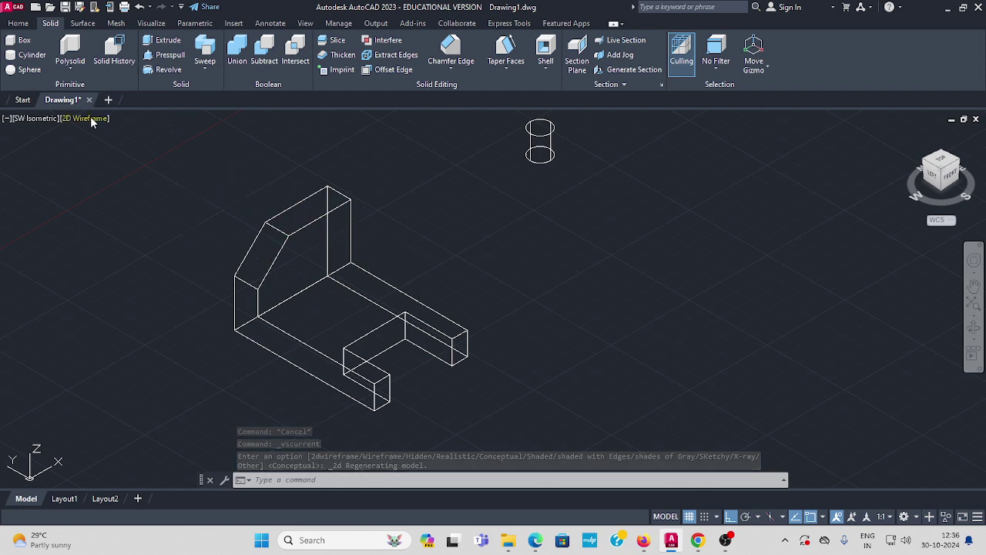
middle_drag(404, 172, 390, 163)
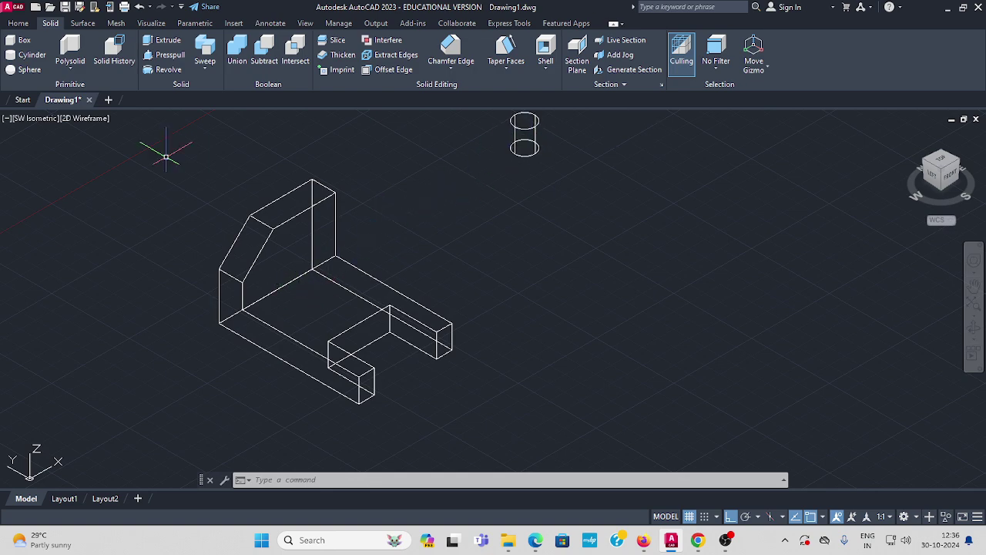
click(20, 23)
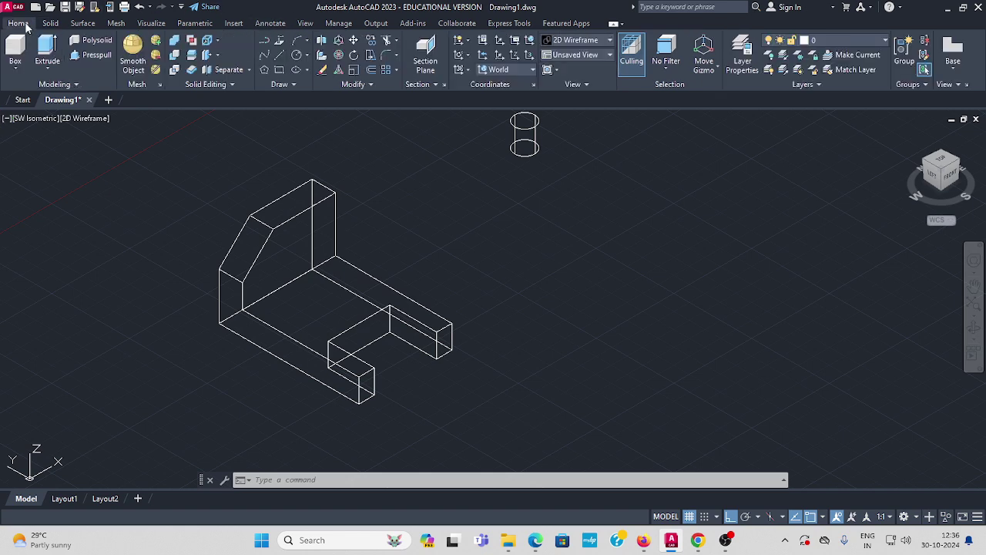
click(279, 56)
scroll(354, 432, up, 2)
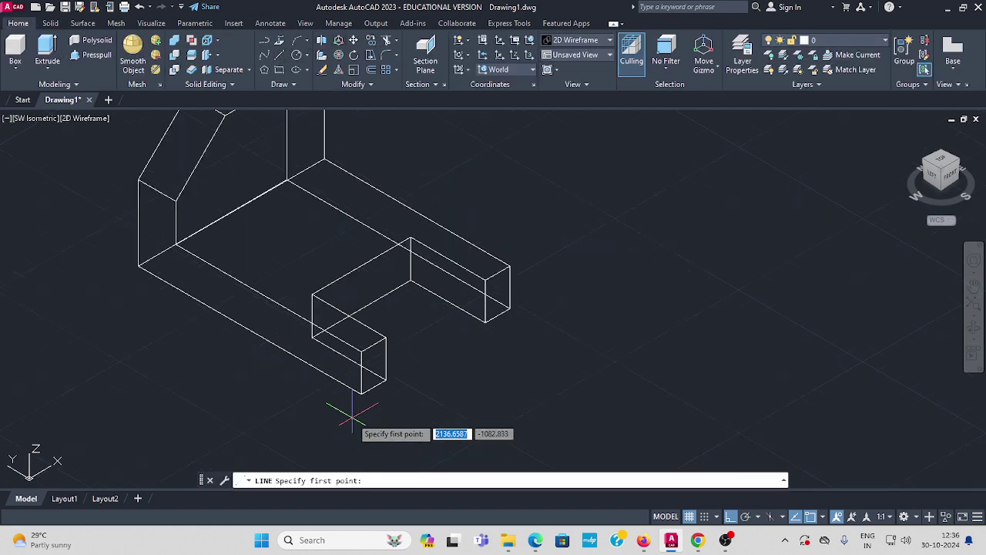
click(361, 394)
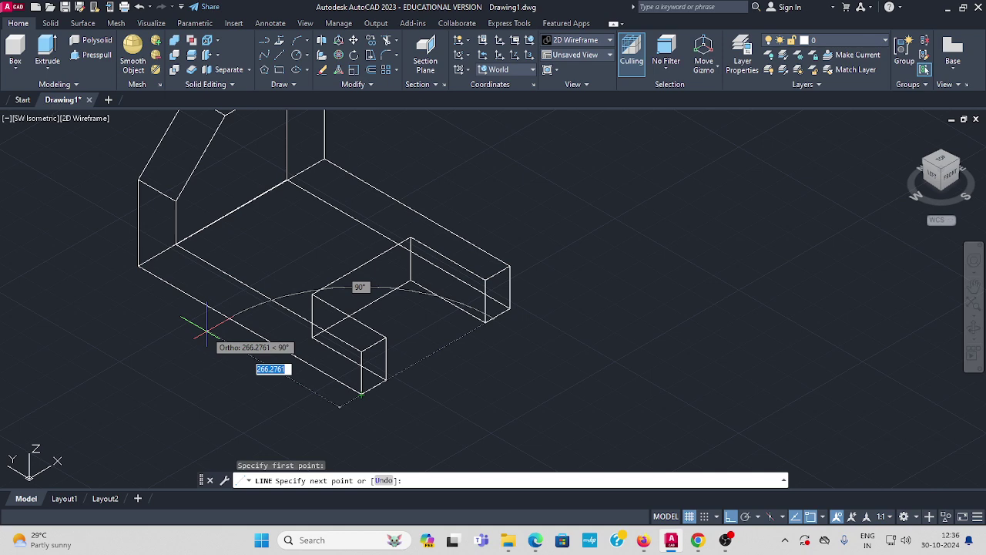
text(2)
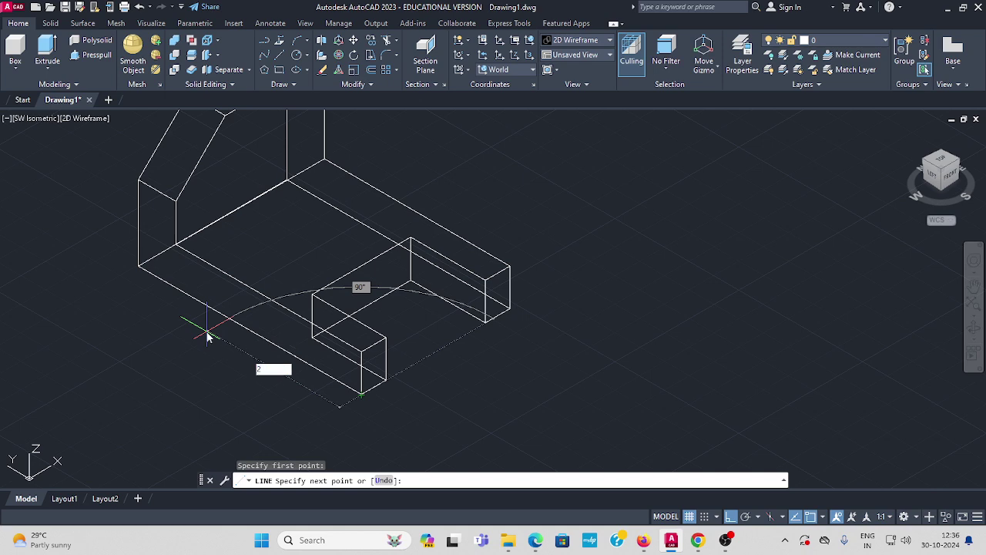
text(67)
key(Return)
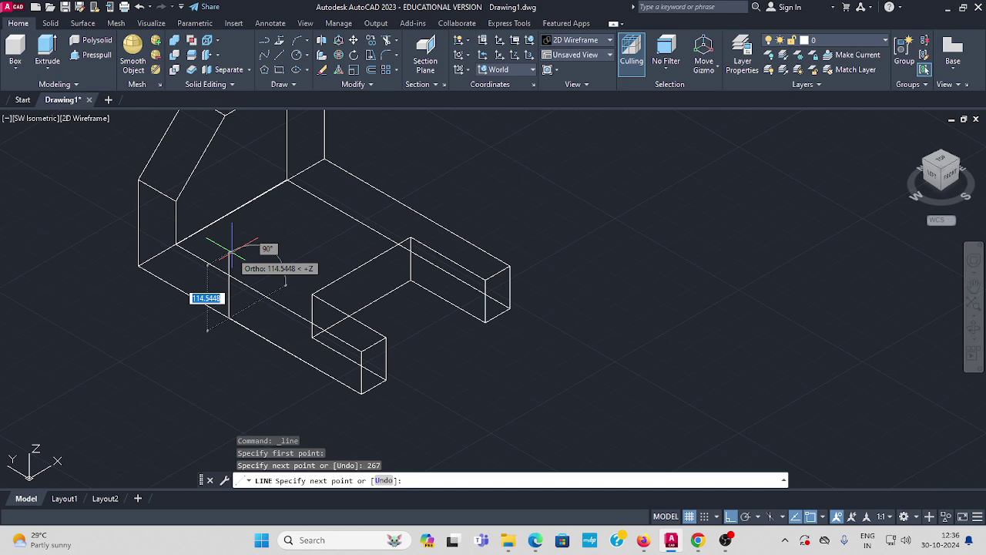
click(229, 251)
key(Escape)
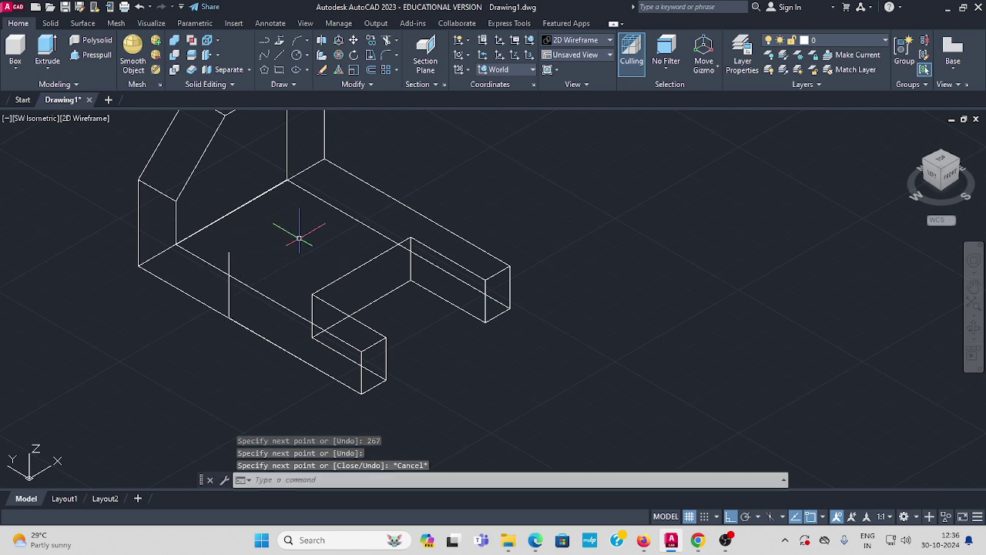
click(279, 57)
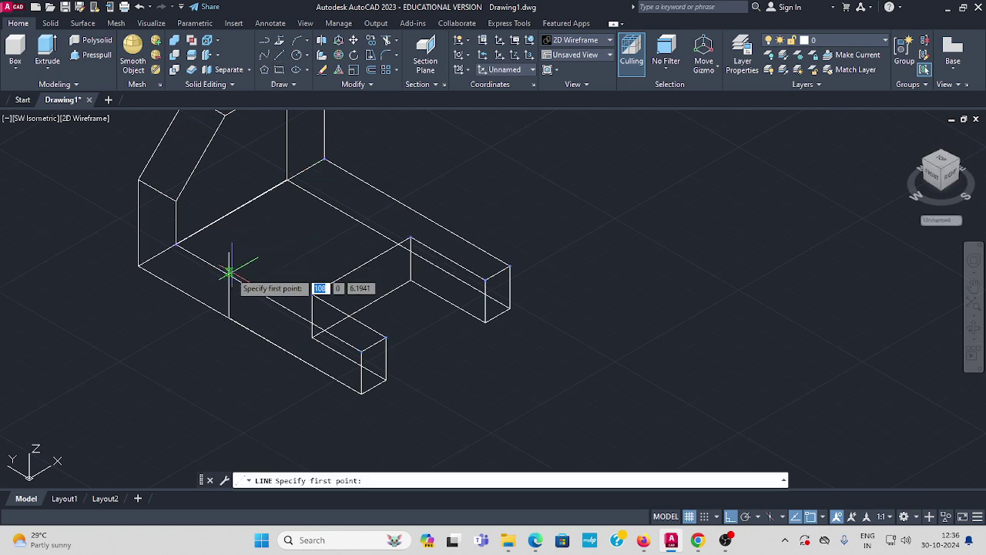
scroll(229, 274, up, 5)
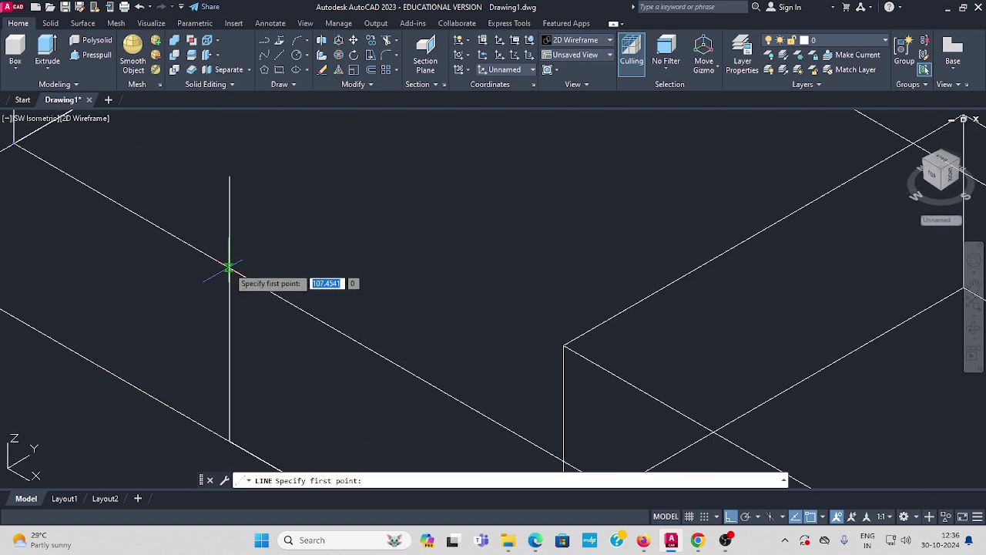
key(Escape)
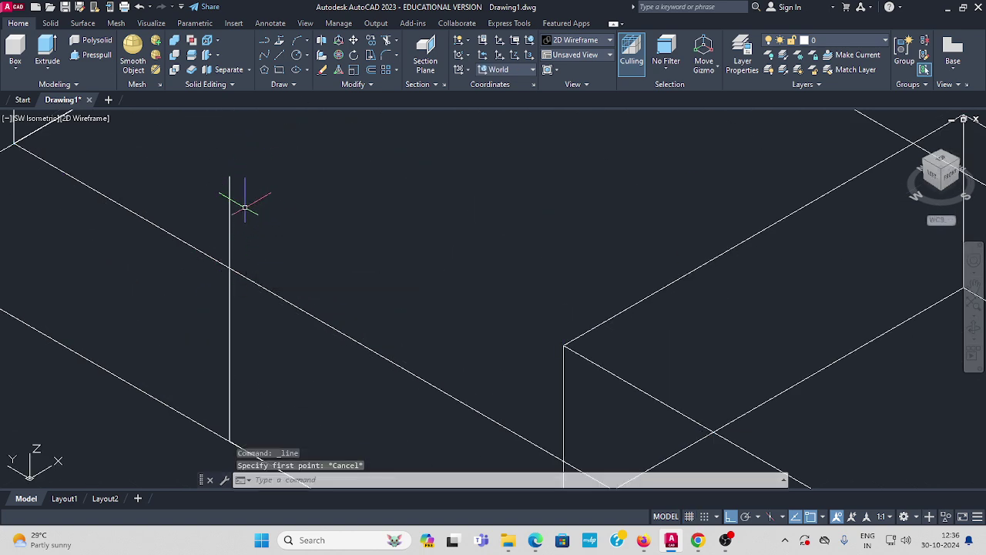
Shorten the vertical line by stretching its upper end down onto the base's upper long edge
click(230, 227)
click(229, 177)
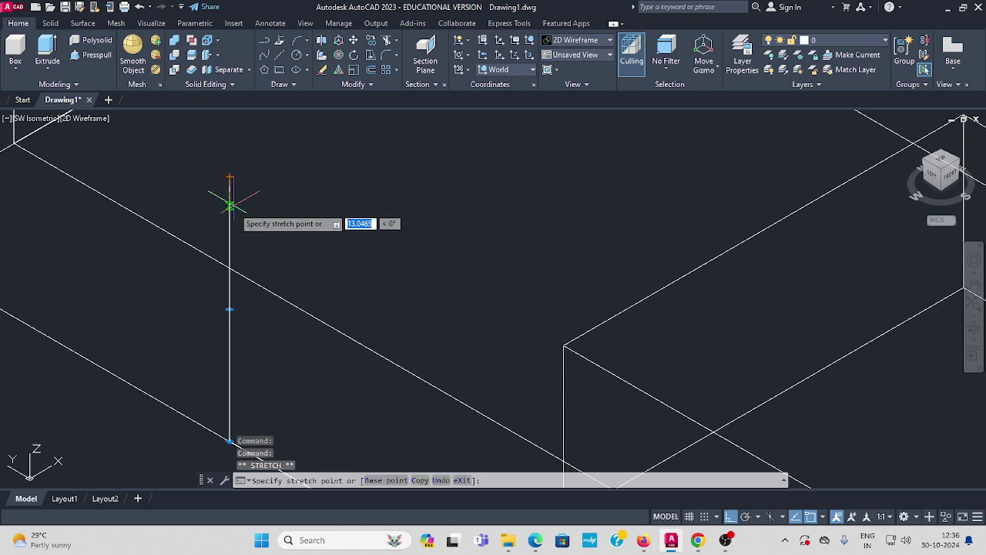
click(231, 269)
key(Escape)
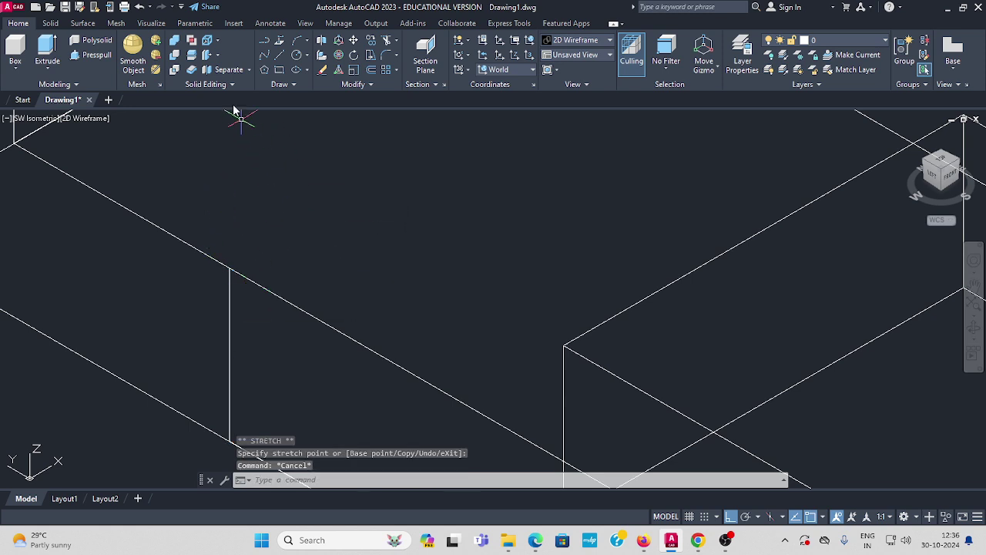
Draw a 150 line from the upper end of the vertical construction line straight across the base's top face
click(278, 57)
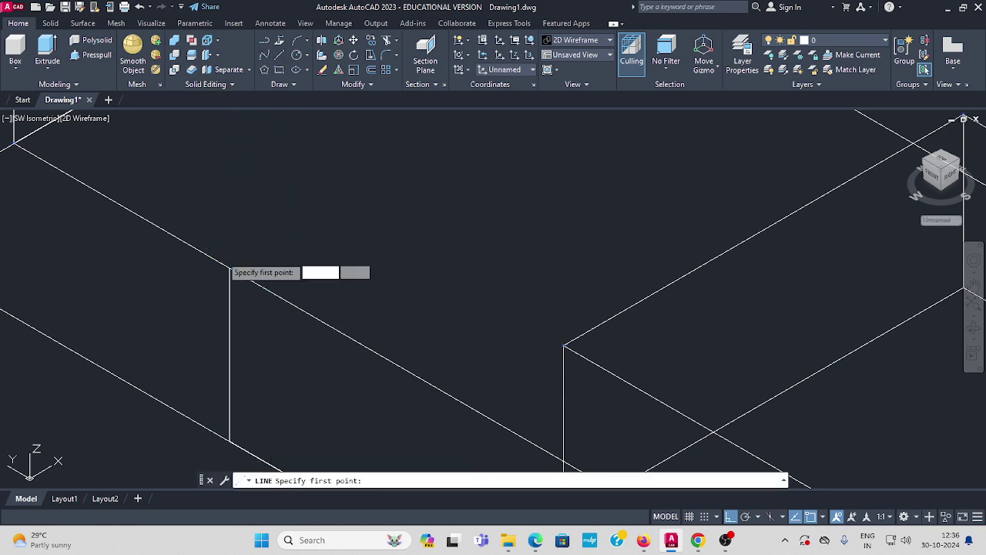
click(231, 268)
middle_drag(293, 229, 231, 270)
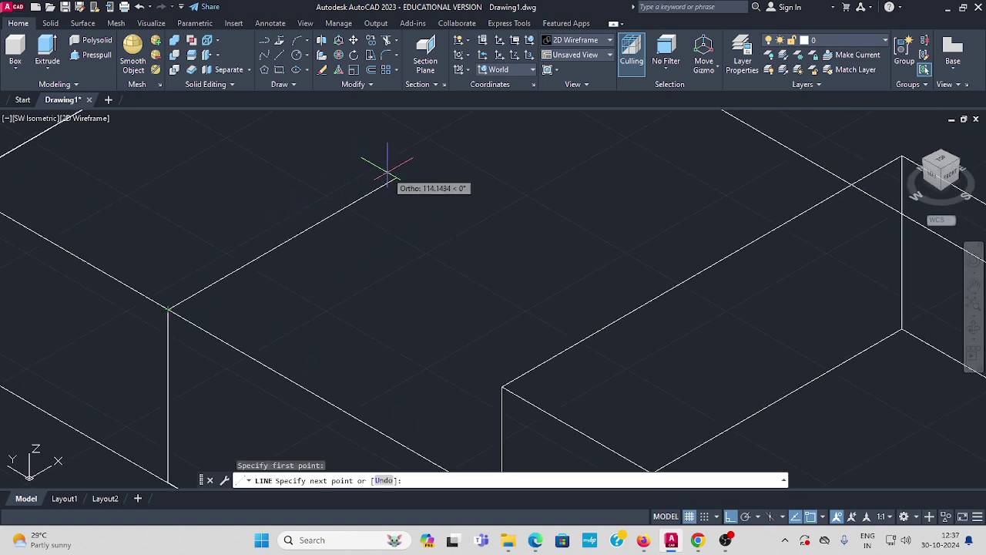
text(1)
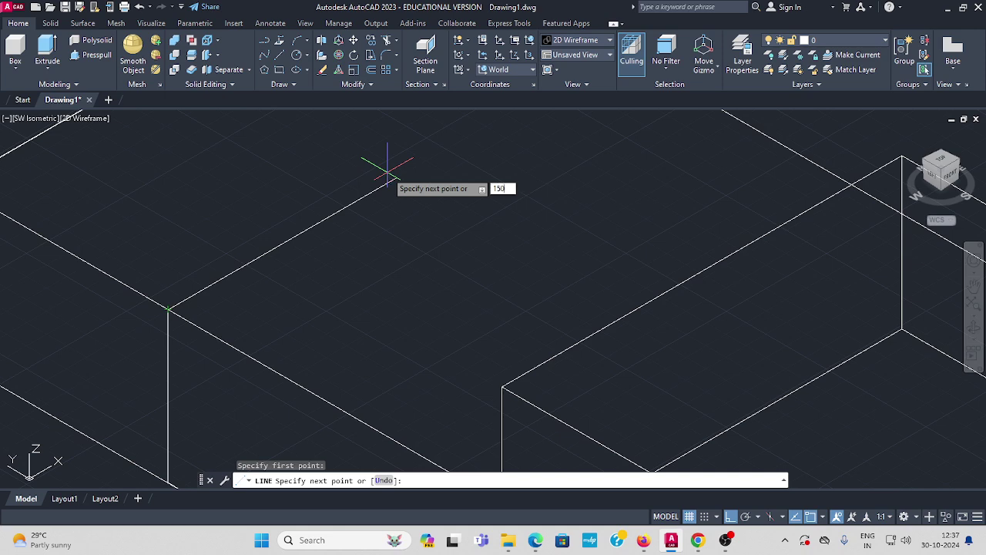
text(50)
key(Return)
key(Escape)
scroll(388, 169, down, 3)
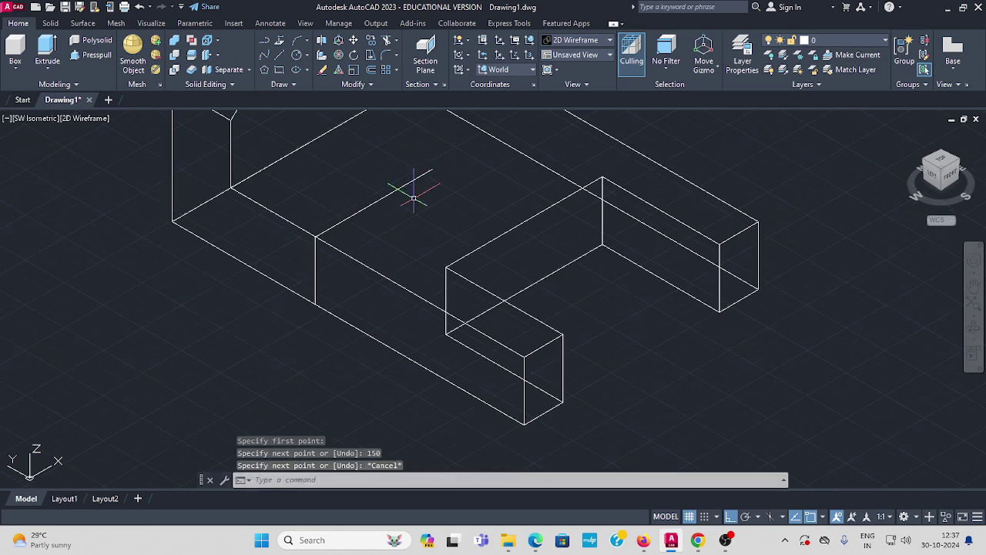
middle_drag(402, 187, 387, 251)
scroll(389, 248, down, 1)
scroll(462, 235, down, 4)
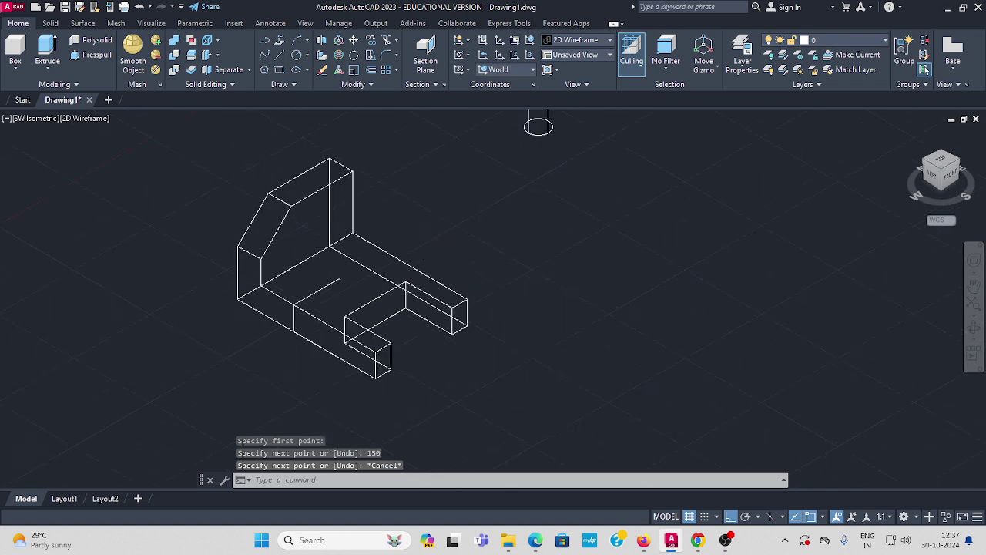
Move the cylinder by its top face centre onto the free end of the 150 line on the base
click(354, 44)
scroll(539, 176, up, 2)
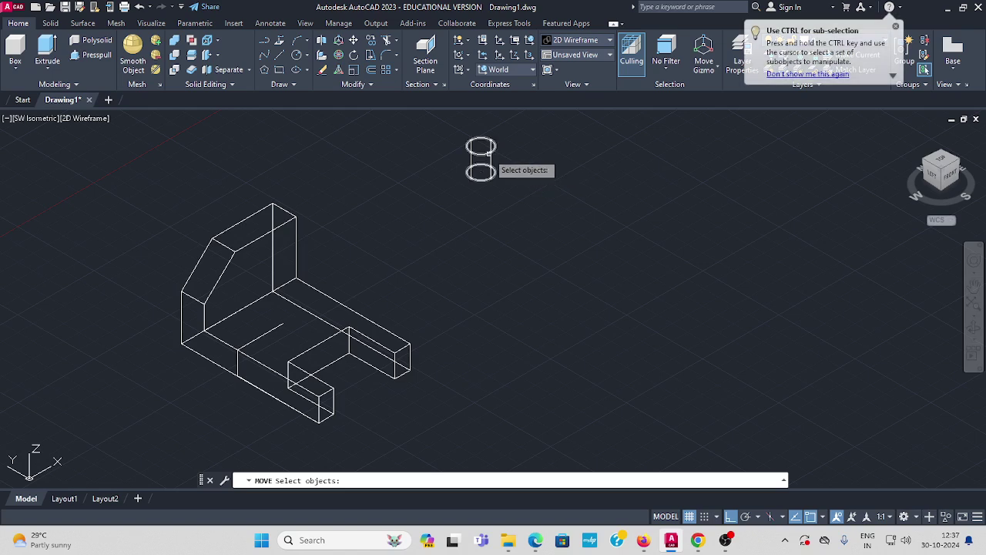
click(493, 156)
key(Return)
scroll(489, 182, up, 2)
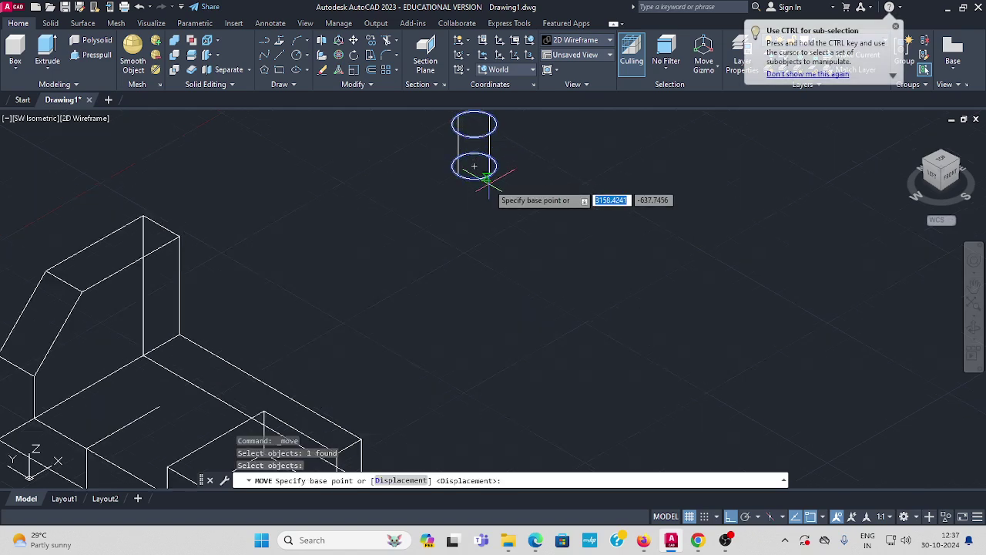
middle_drag(473, 123, 475, 165)
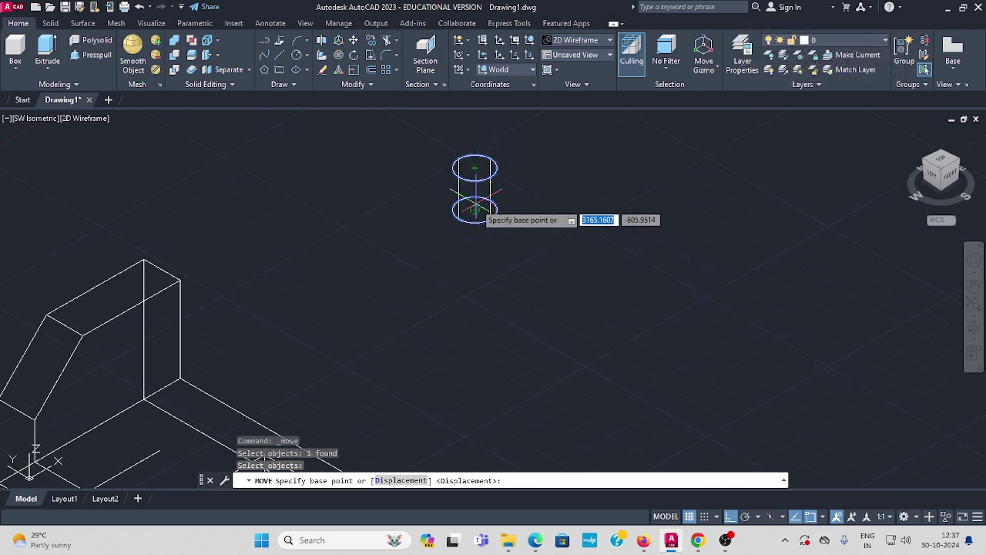
click(475, 167)
middle_drag(264, 316, 408, 206)
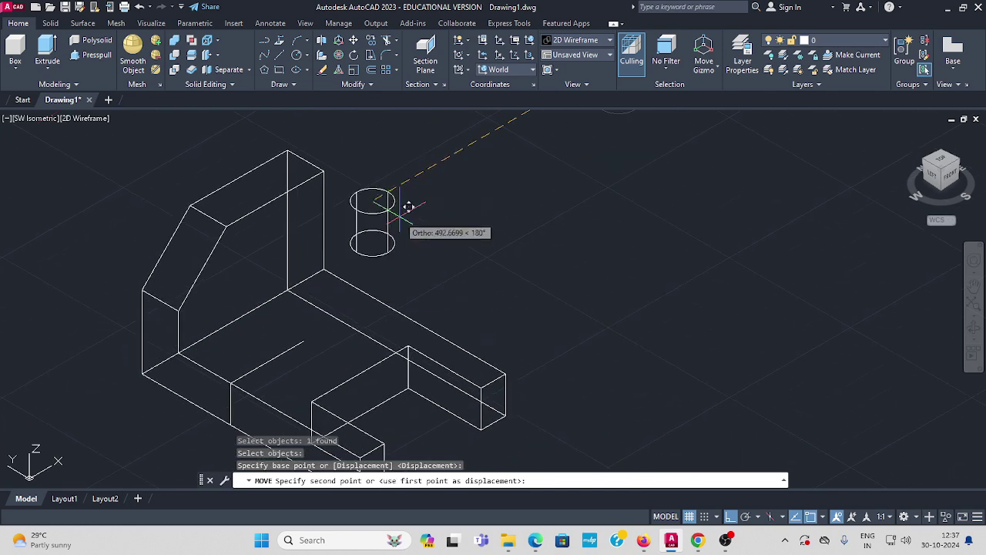
scroll(319, 323, up, 5)
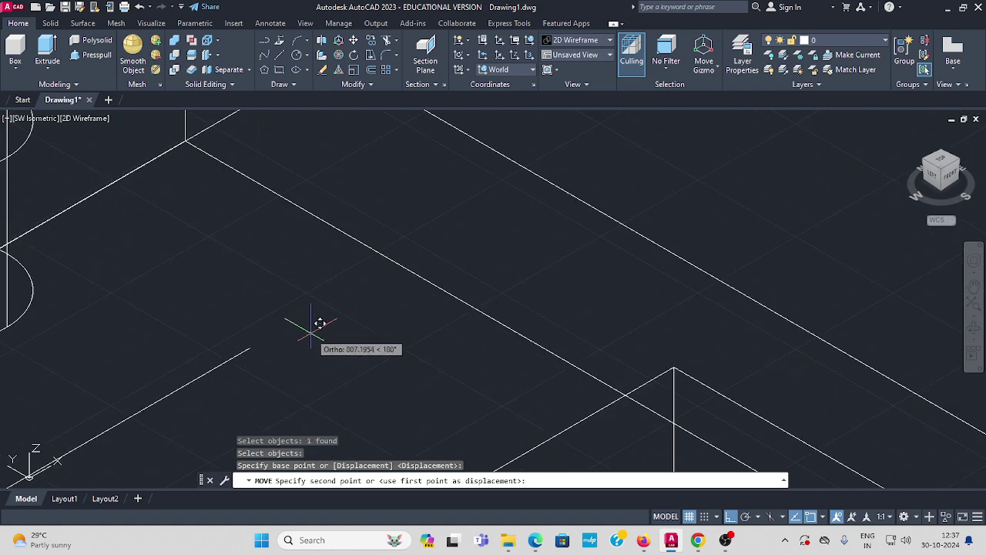
click(261, 340)
scroll(336, 344, down, 5)
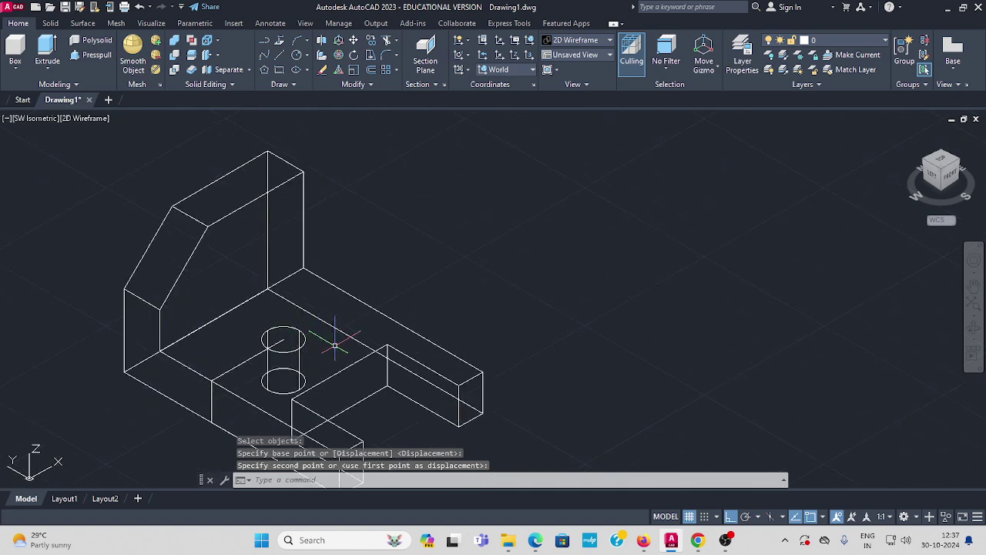
scroll(335, 344, down, 3)
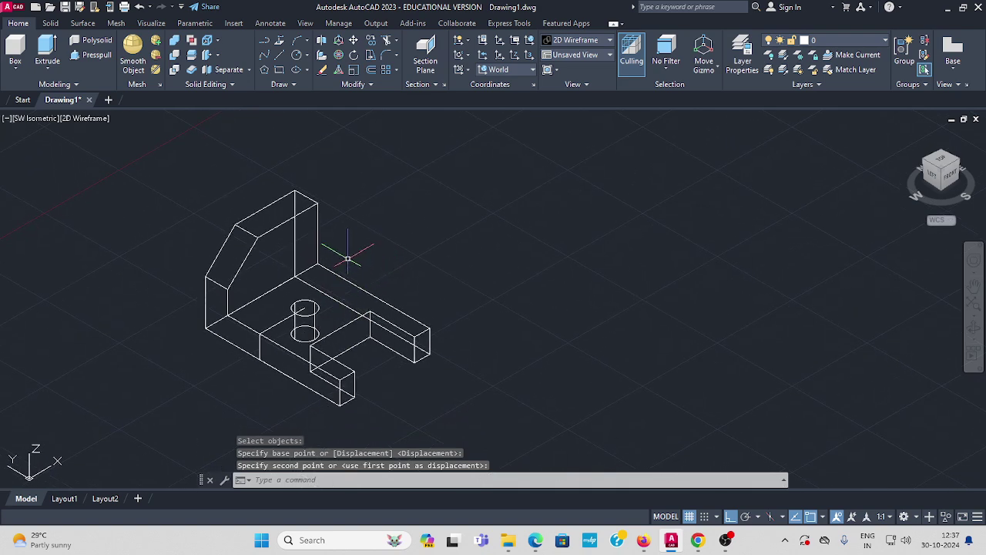
middle_drag(361, 281, 364, 260)
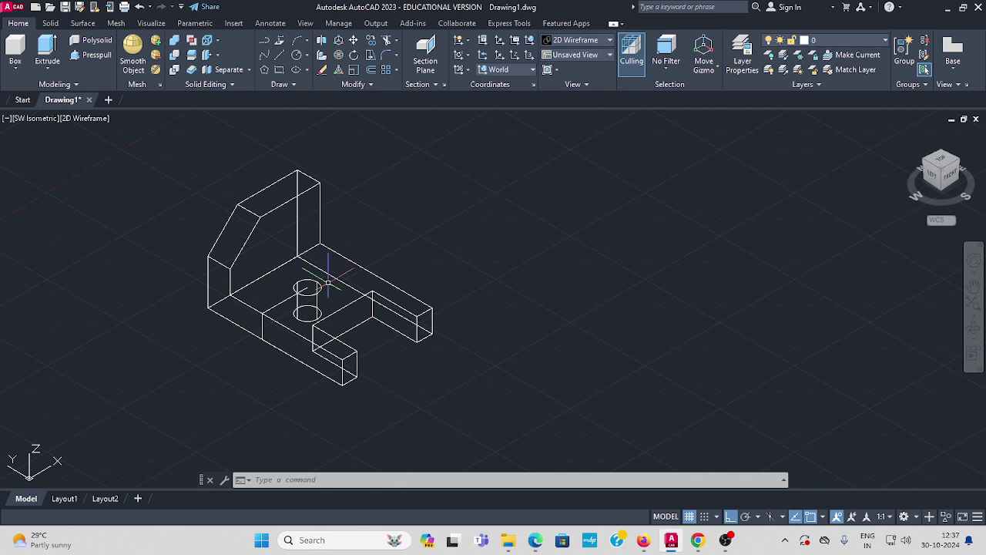
Check the cylinder's position in the Conceptual visual style and return to 2D Wireframe
scroll(327, 284, up, 2)
click(83, 118)
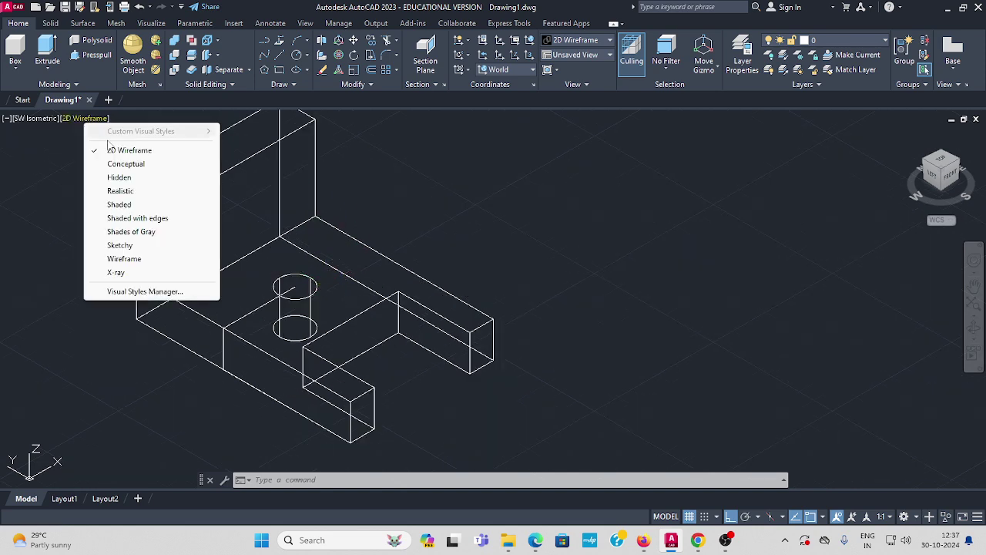
click(131, 163)
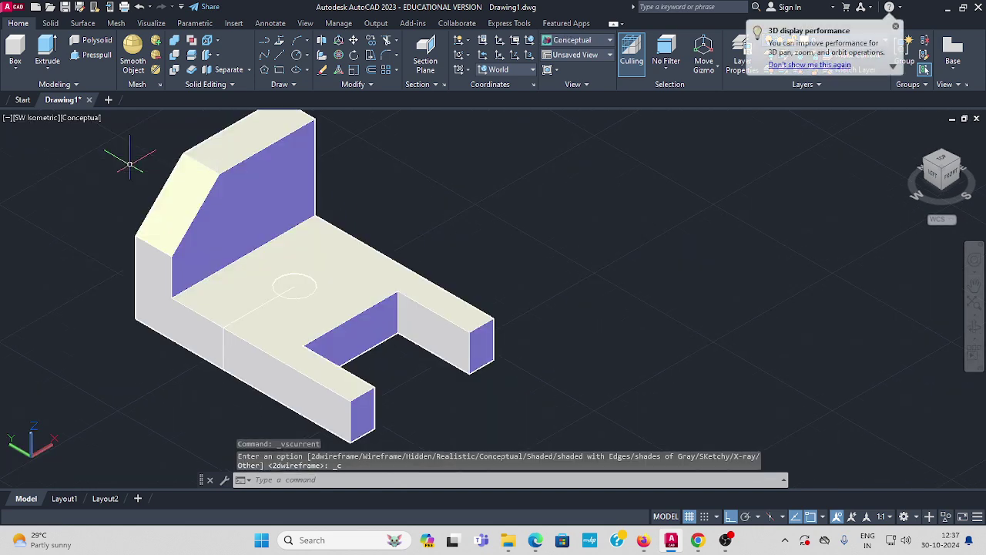
click(82, 117)
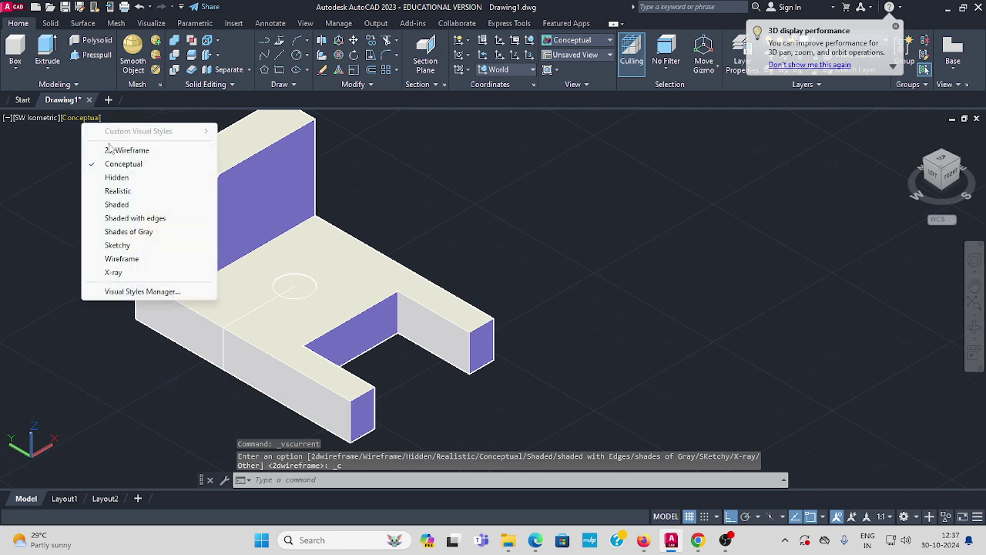
click(121, 150)
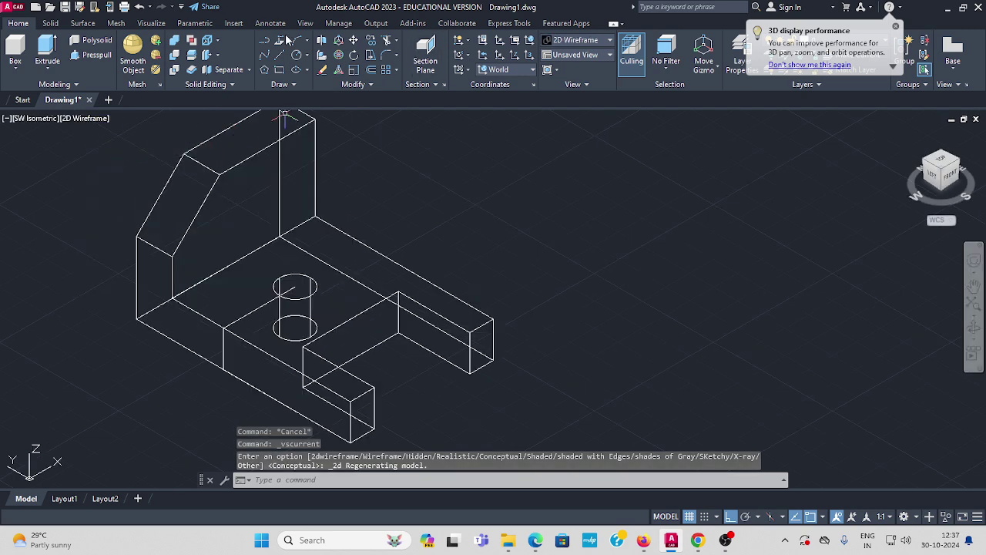
Subtract the cylinder from the bracket solid to cut a round through hole in the base
click(53, 24)
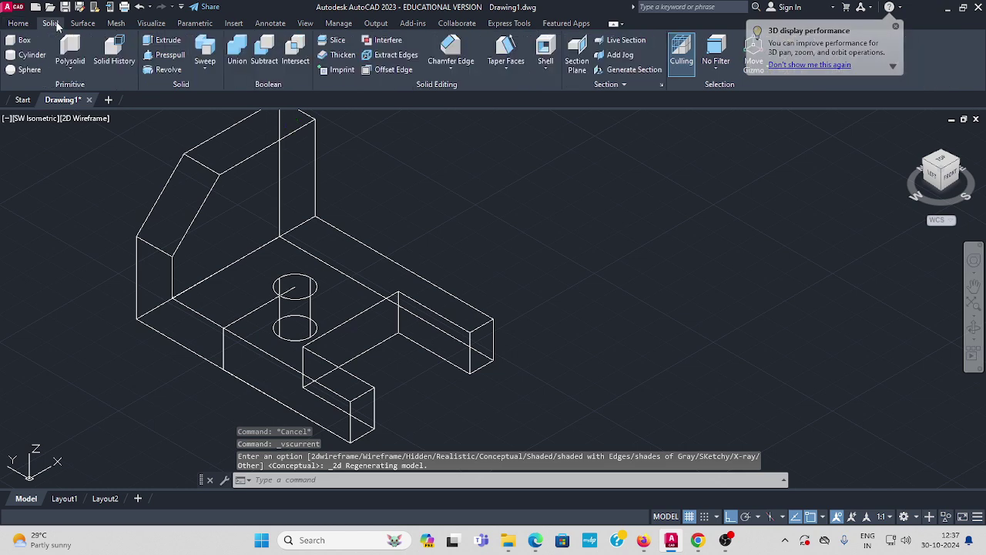
click(267, 53)
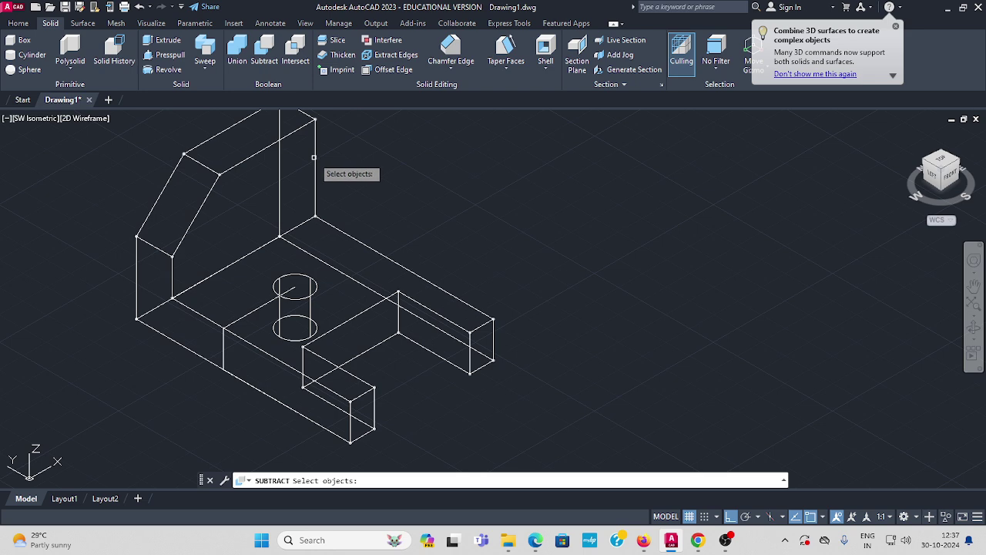
click(314, 157)
key(Return)
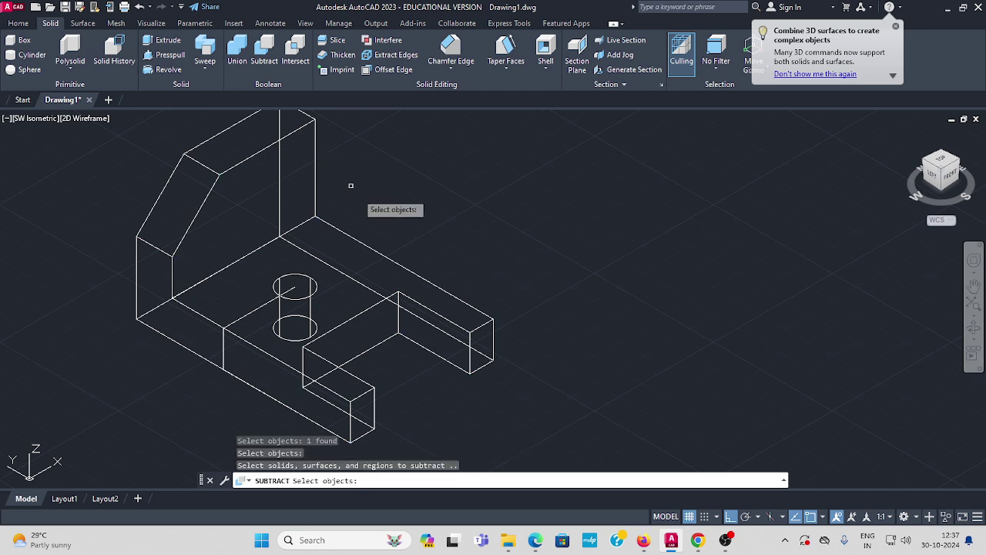
click(314, 292)
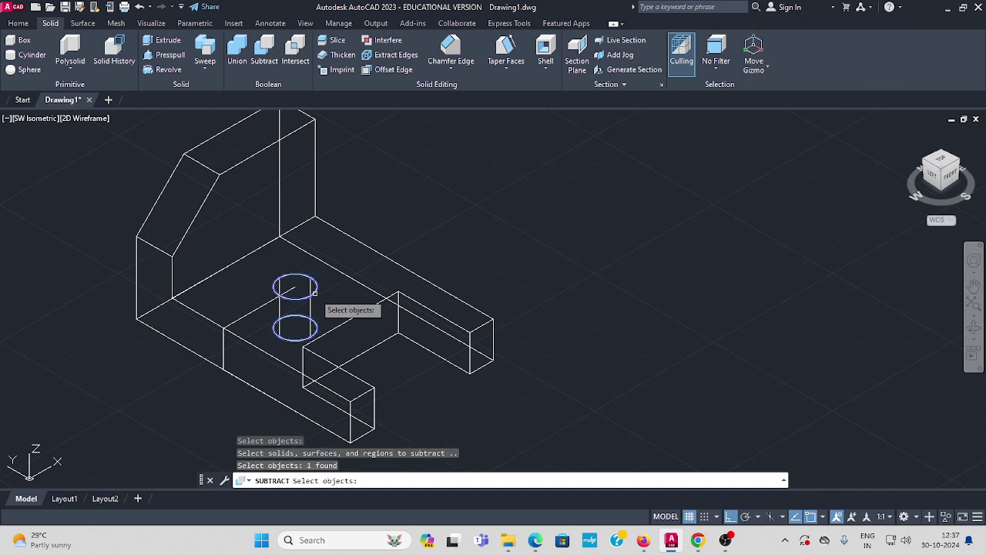
key(Return)
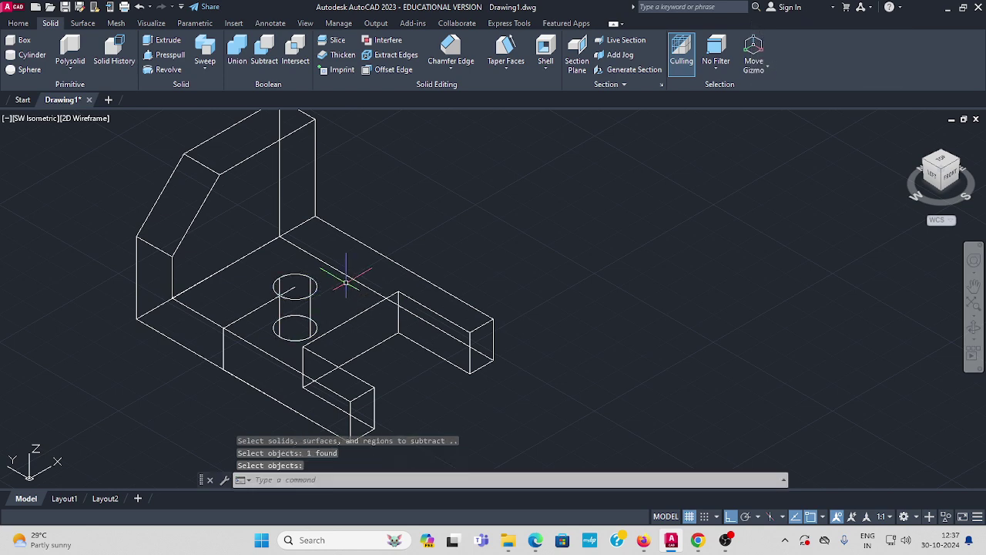
Erase the two construction lines, the one across the base's top face and the vertical one on its side
key(Return)
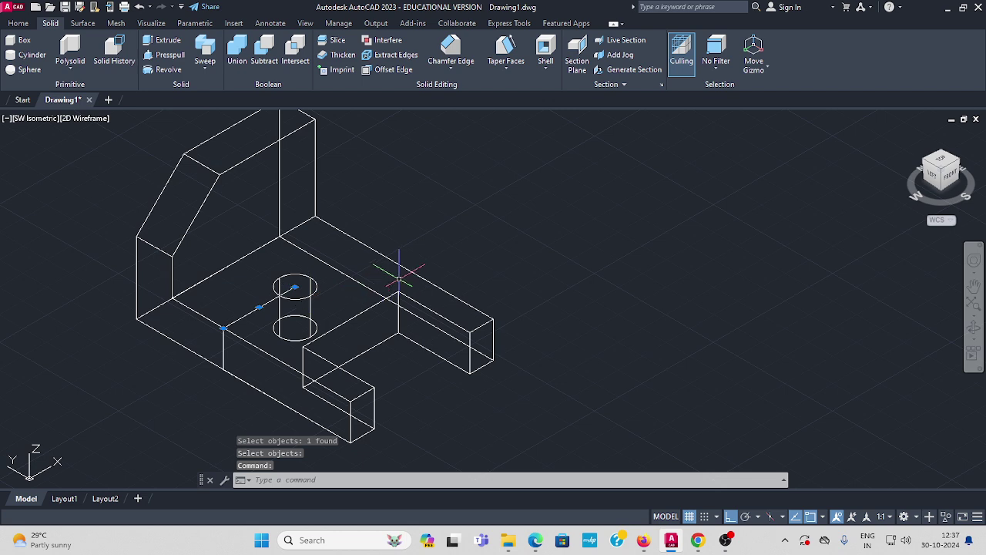
key(Delete)
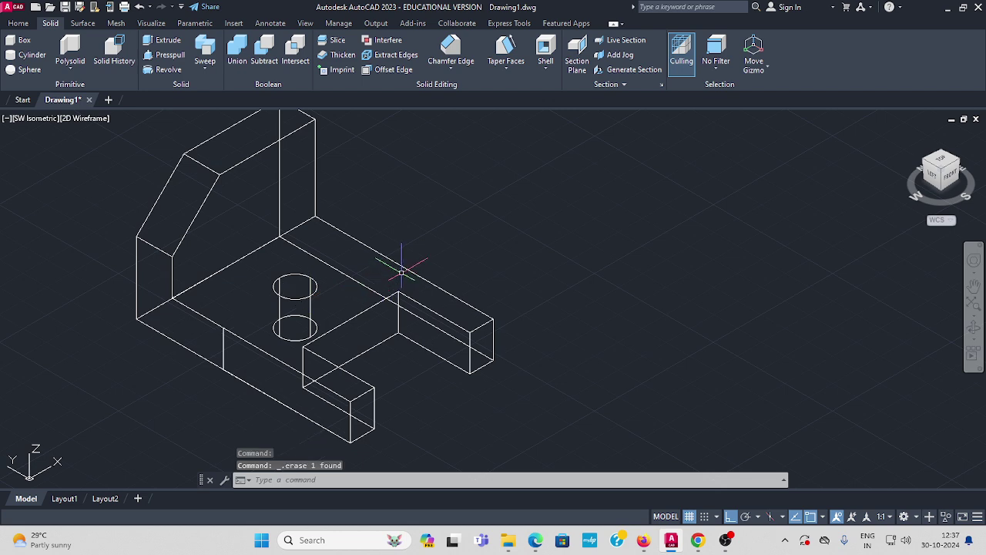
click(223, 348)
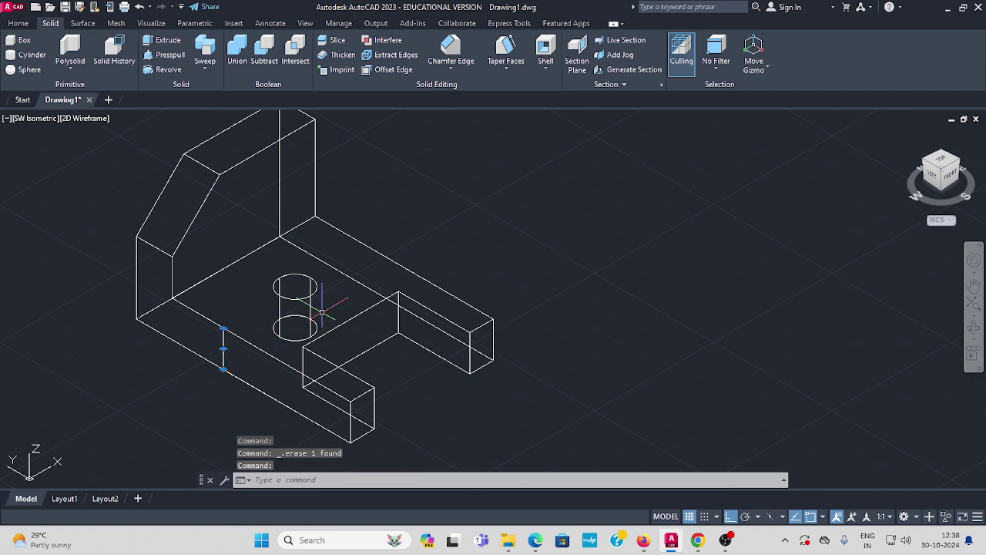
key(Delete)
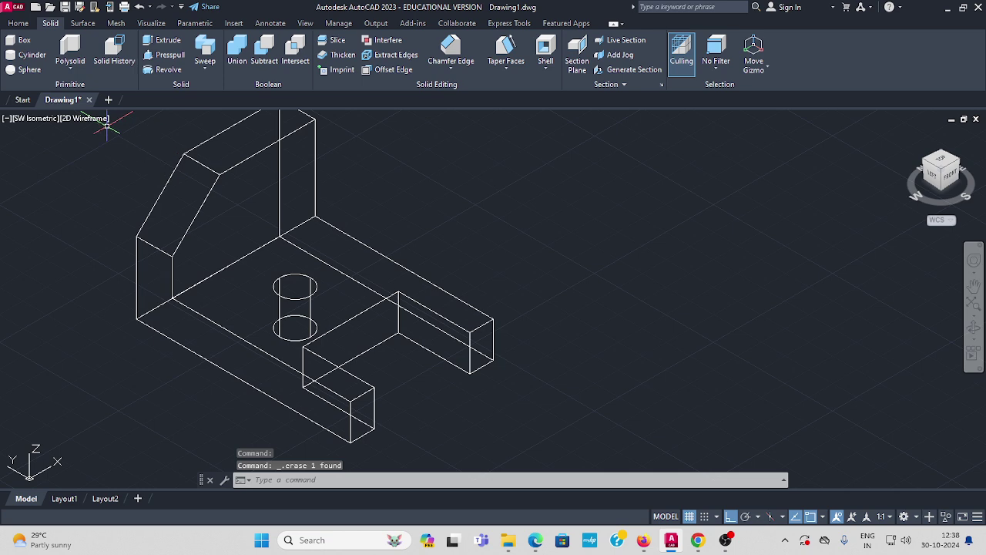
Display the model in the Shades of Gray visual style and inspect the hole in the base
click(87, 118)
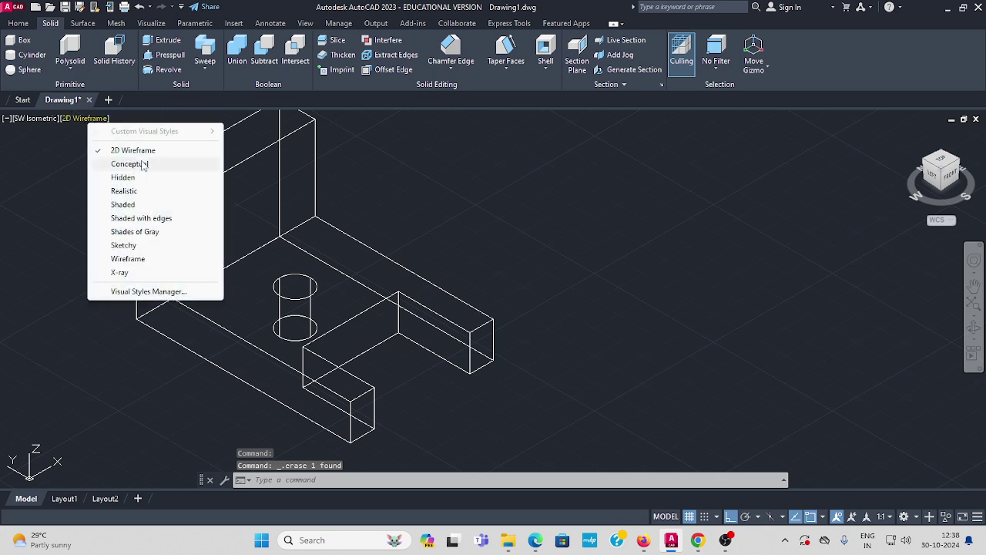
click(137, 231)
scroll(346, 262, down, 2)
scroll(347, 262, up, 4)
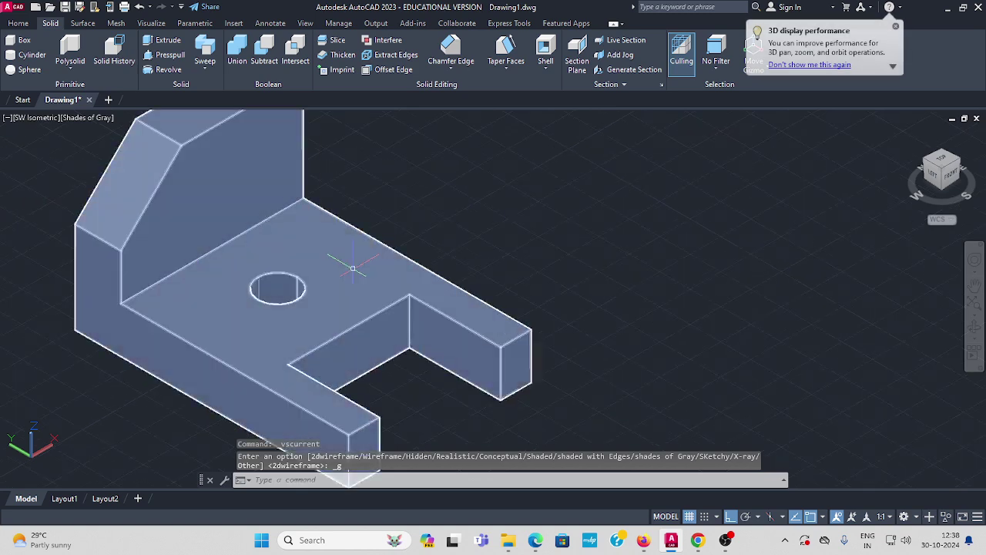
scroll(432, 295, down, 3)
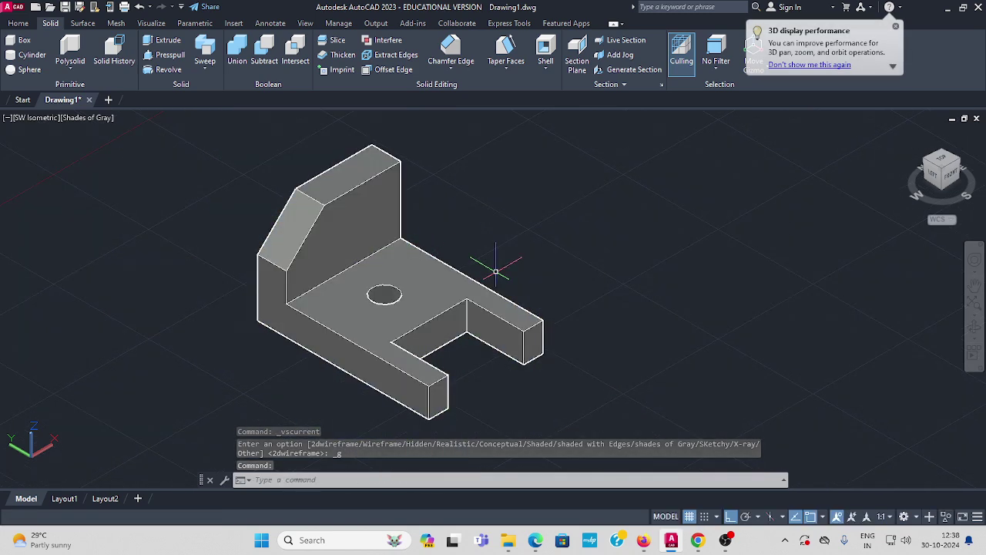
middle_drag(496, 247, 485, 269)
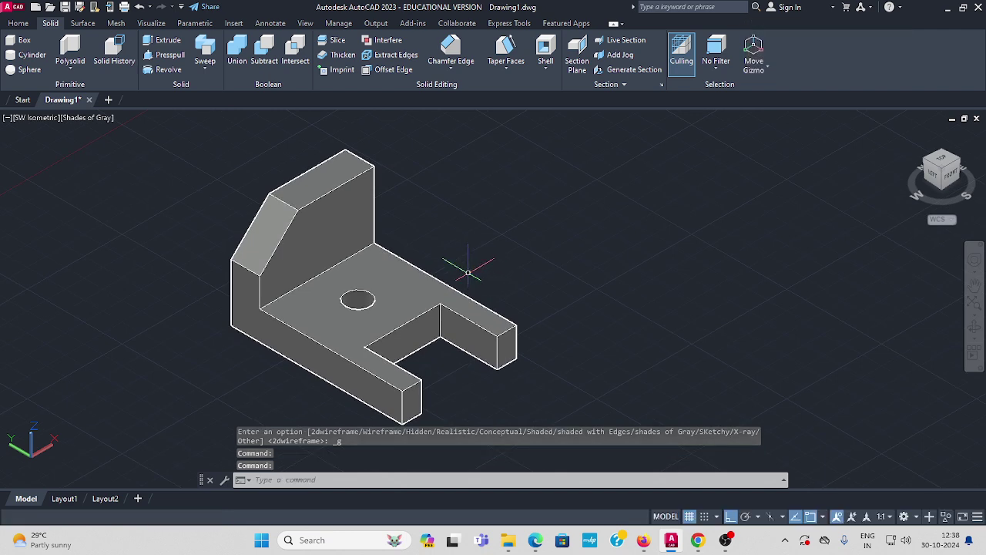
Look over the separate solids beside the bracket and examine the finished bracket up close
middle_drag(171, 300, 454, 293)
scroll(154, 328, down, 3)
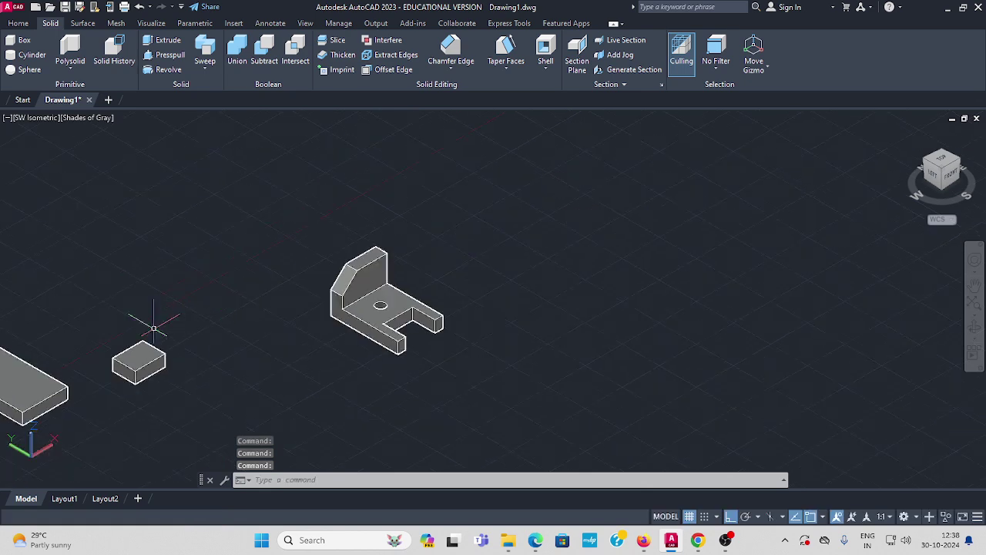
middle_drag(151, 333, 385, 282)
middle_drag(599, 295, 385, 346)
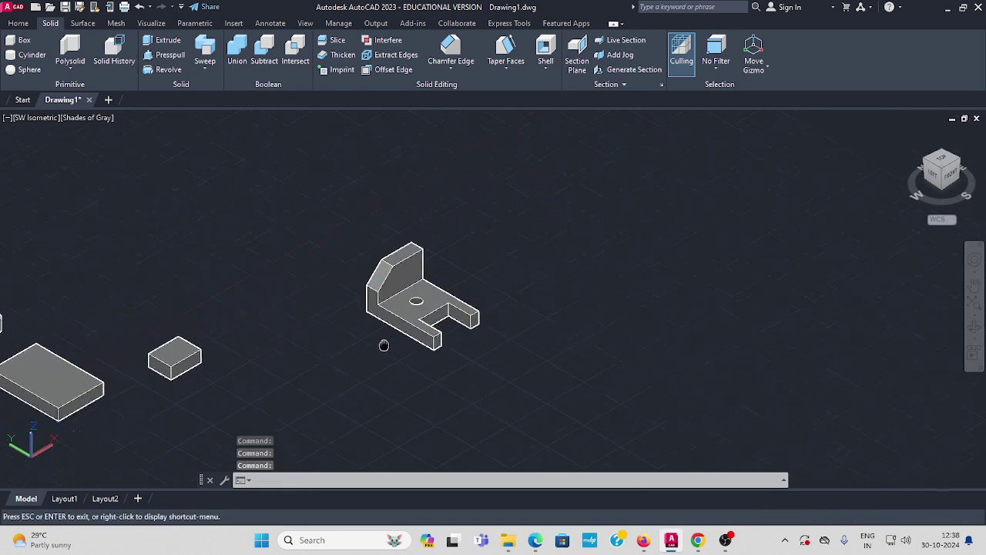
scroll(385, 346, up, 3)
middle_drag(462, 297, 337, 299)
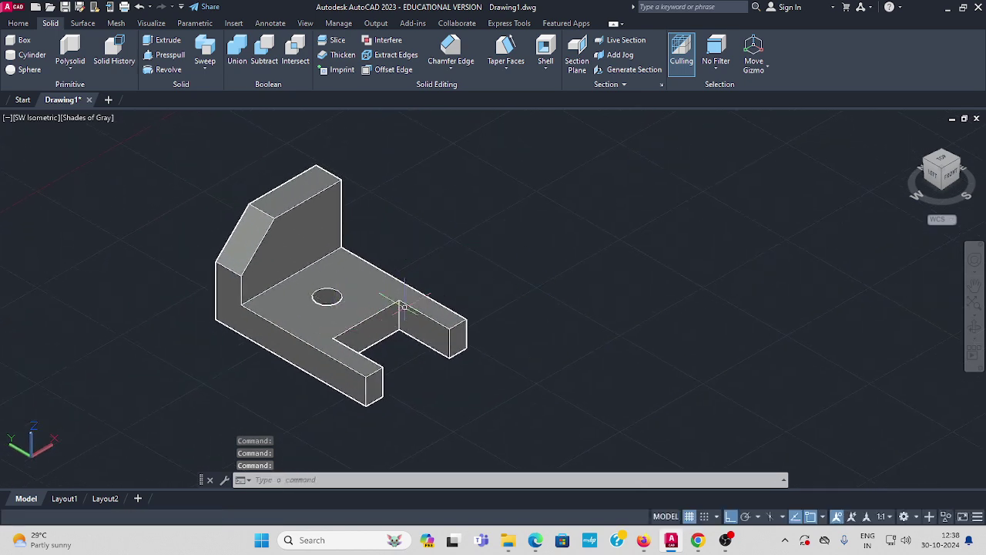
scroll(403, 306, up, 2)
middle_drag(557, 285, 688, 288)
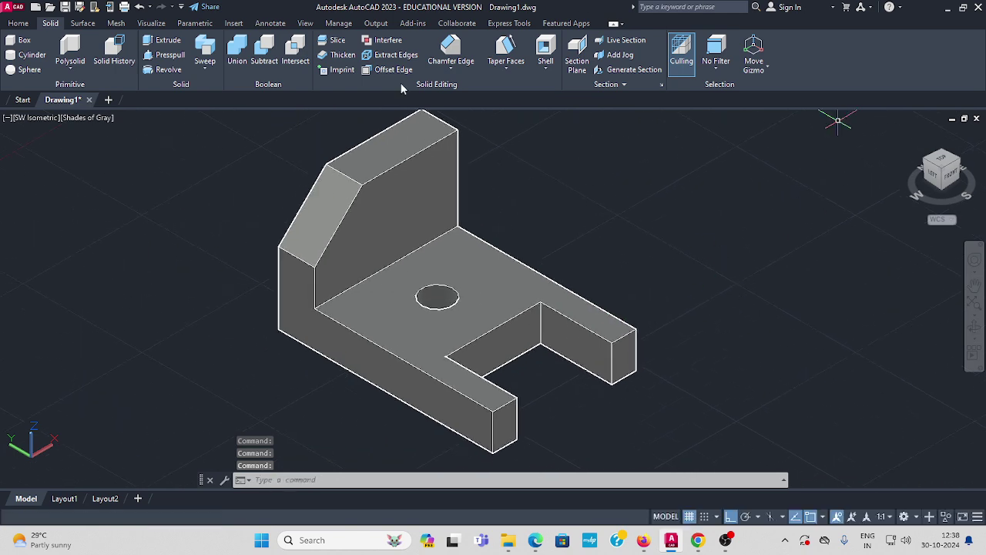
mouse_move(725, 540)
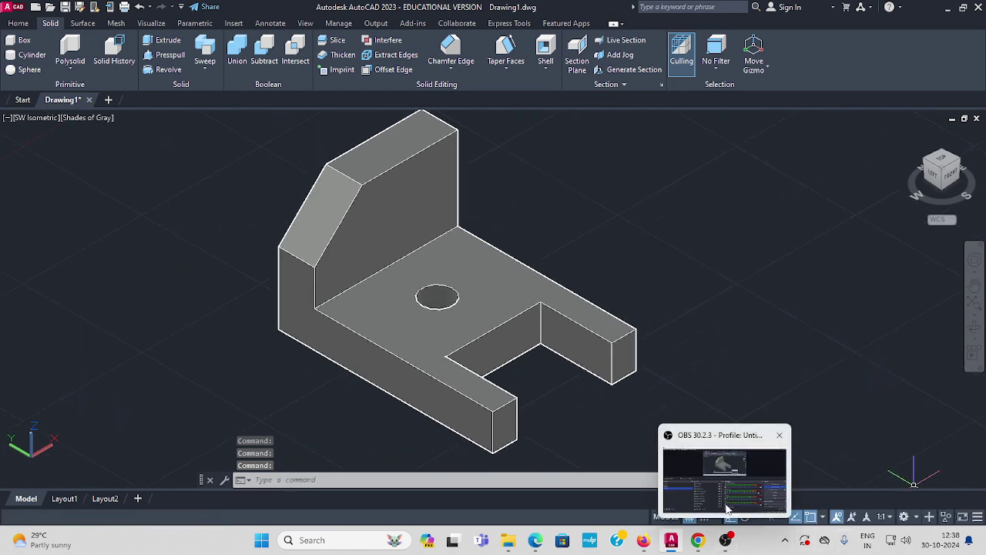
click(913, 471)
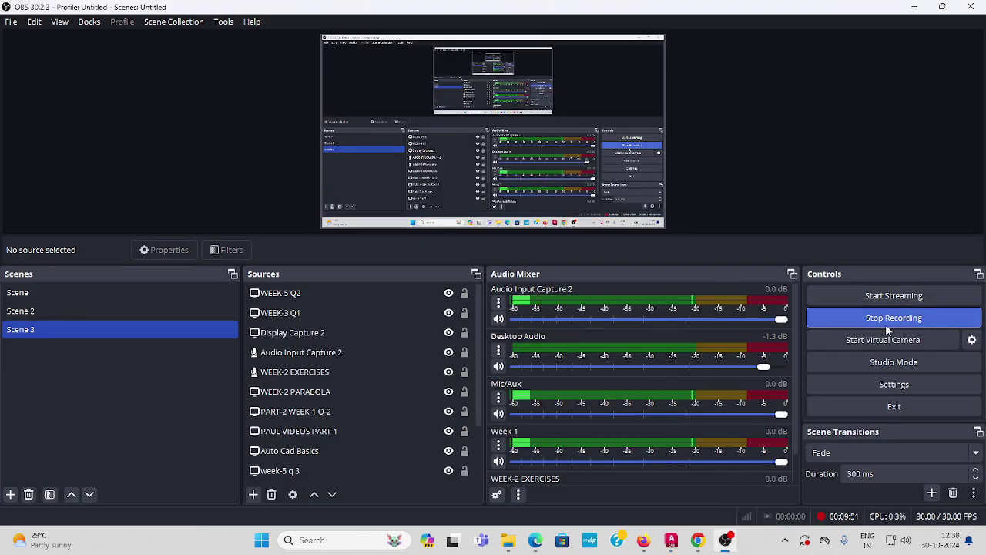